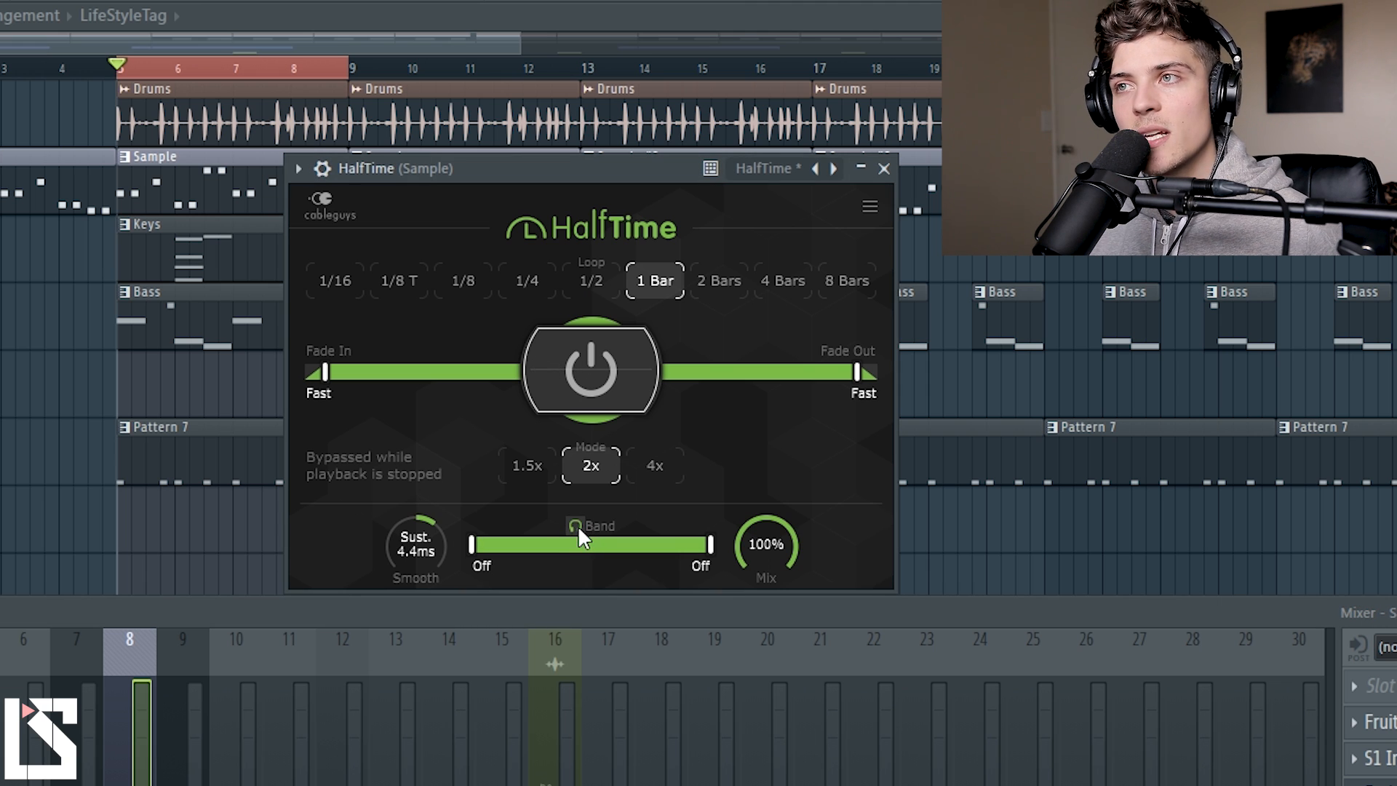
Limit HalfTime's processed band to about 274 Hz–3.21 kHz and play the sample loop.
drag(474, 546, 558, 551)
key(space)
drag(711, 545, 659, 552)
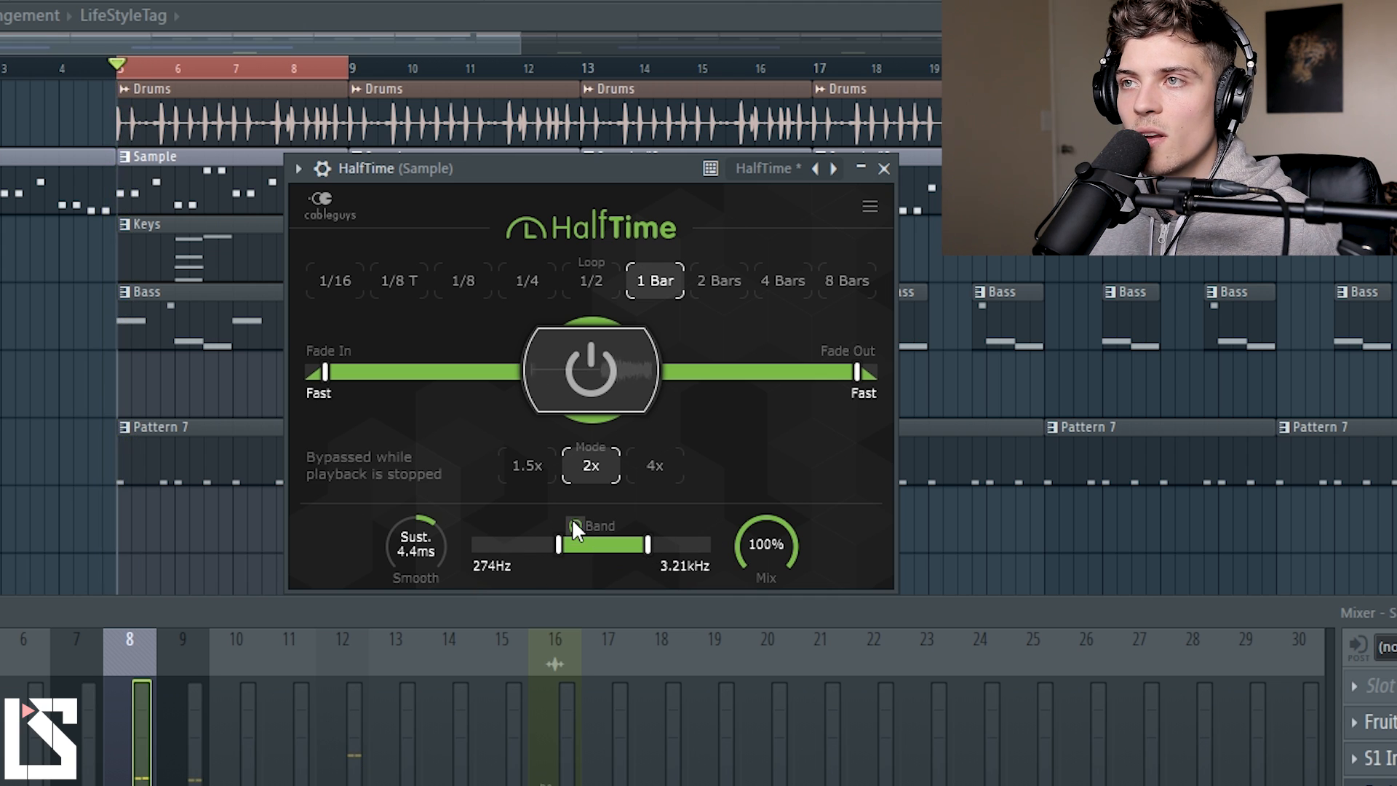
key(space)
key(space)
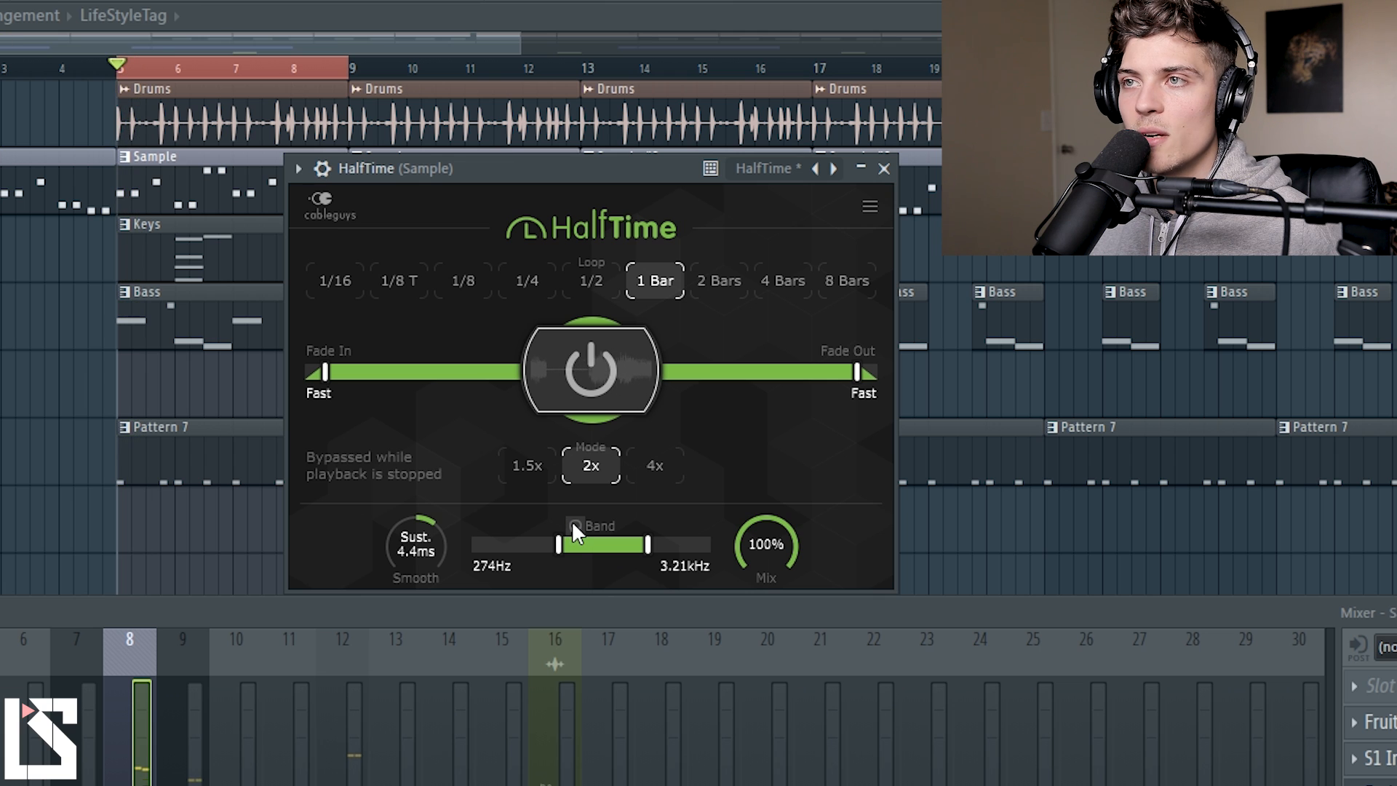
Solo HalfTime's processed band and listen to the sample loop through it.
click(575, 526)
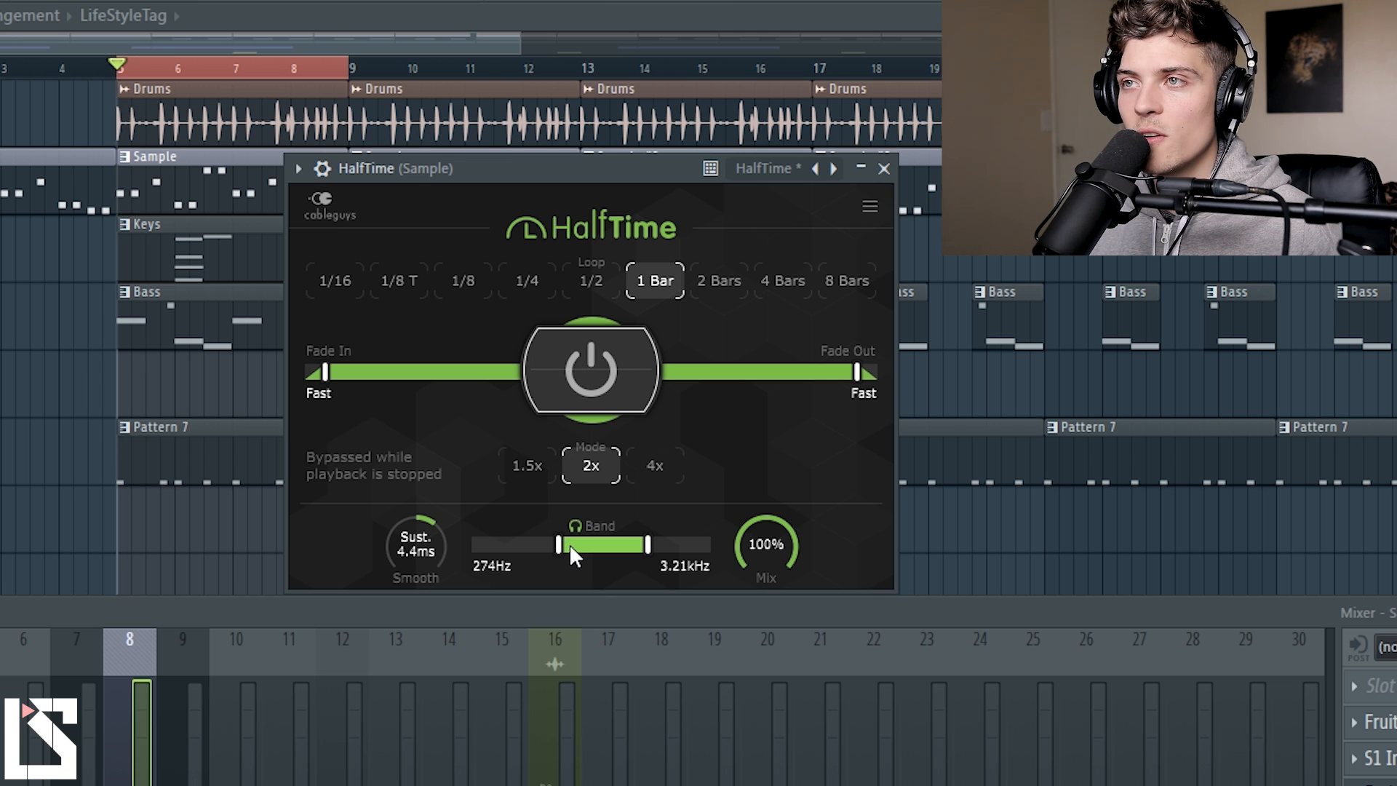
key(space)
key(space)
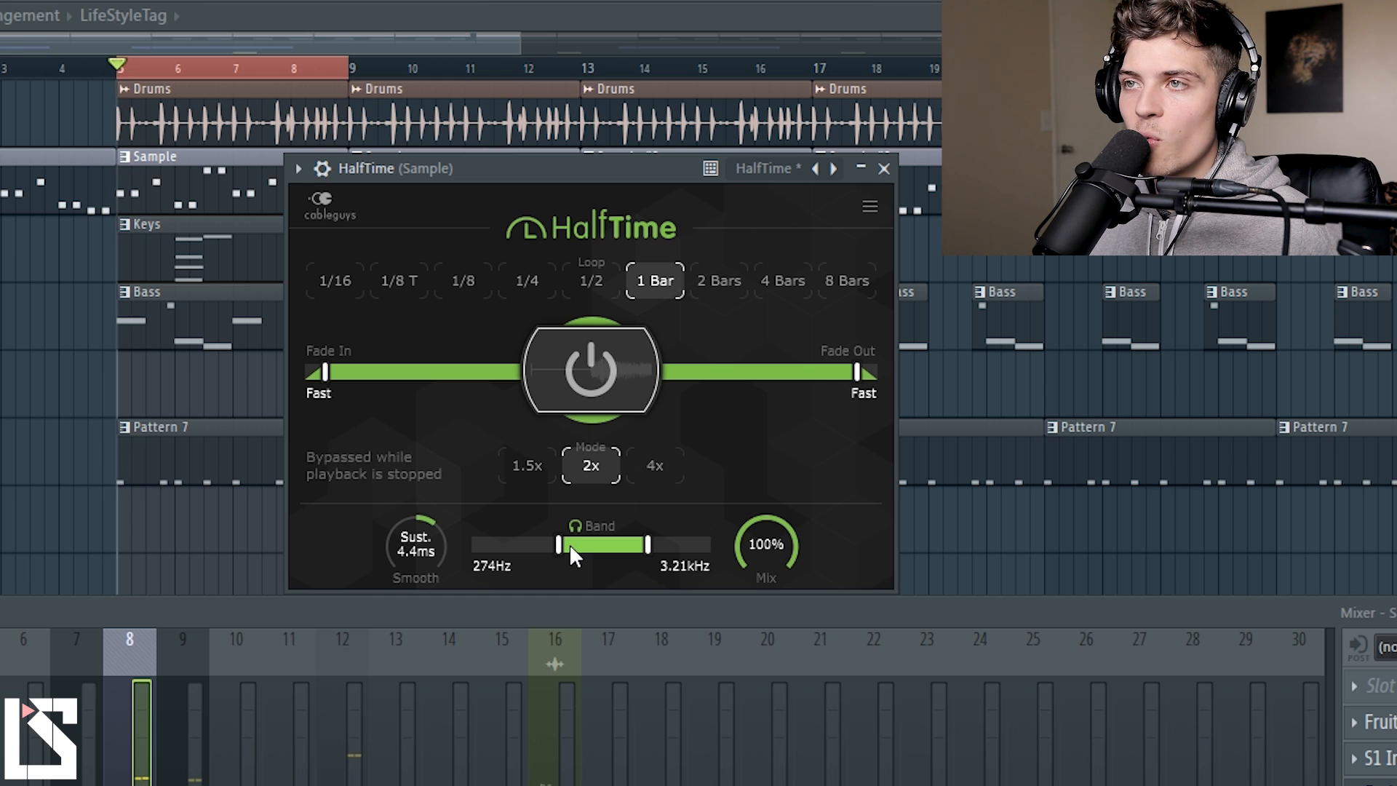
Narrow HalfTime's band to 877 Hz at the low end and 3.32 kHz at the high end while auditioning it.
drag(556, 544, 575, 544)
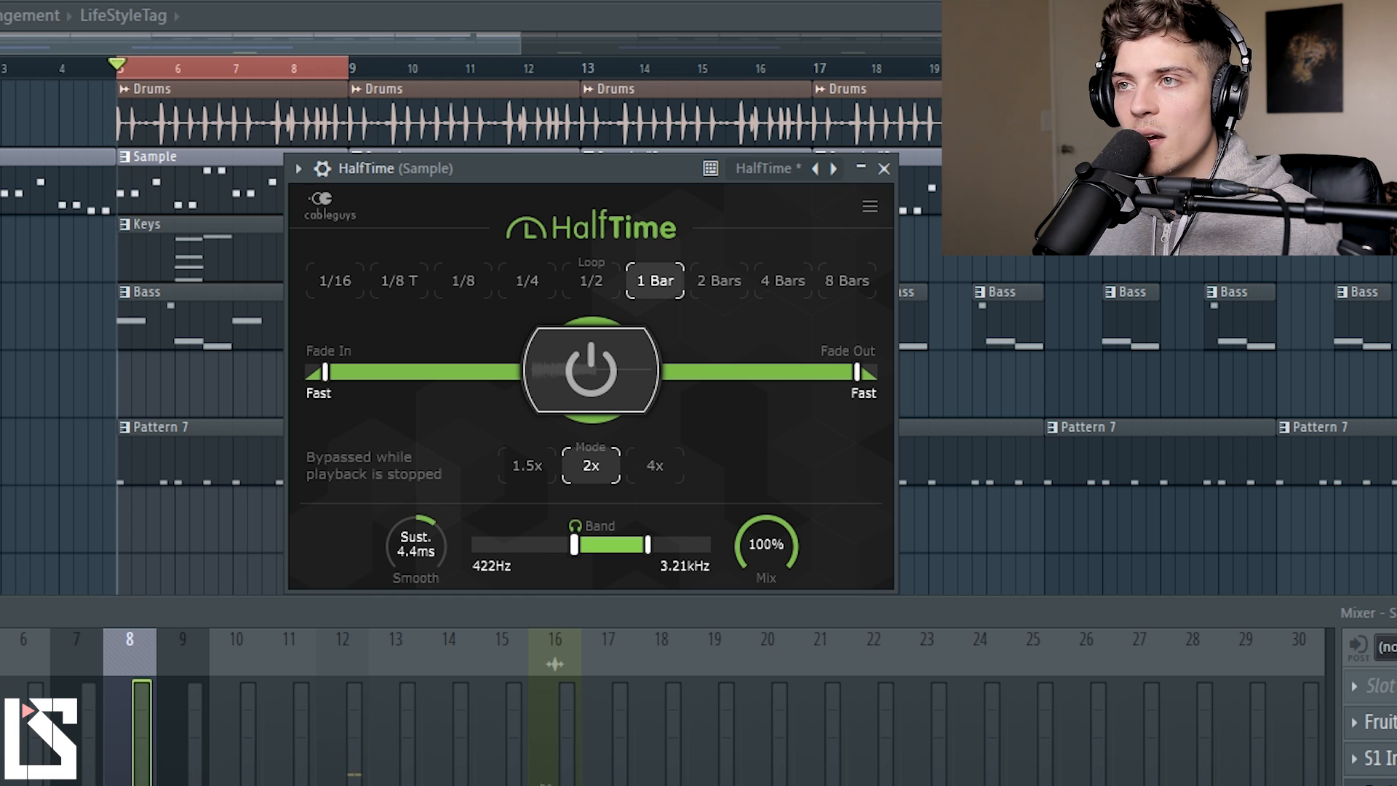
drag(575, 544, 604, 546)
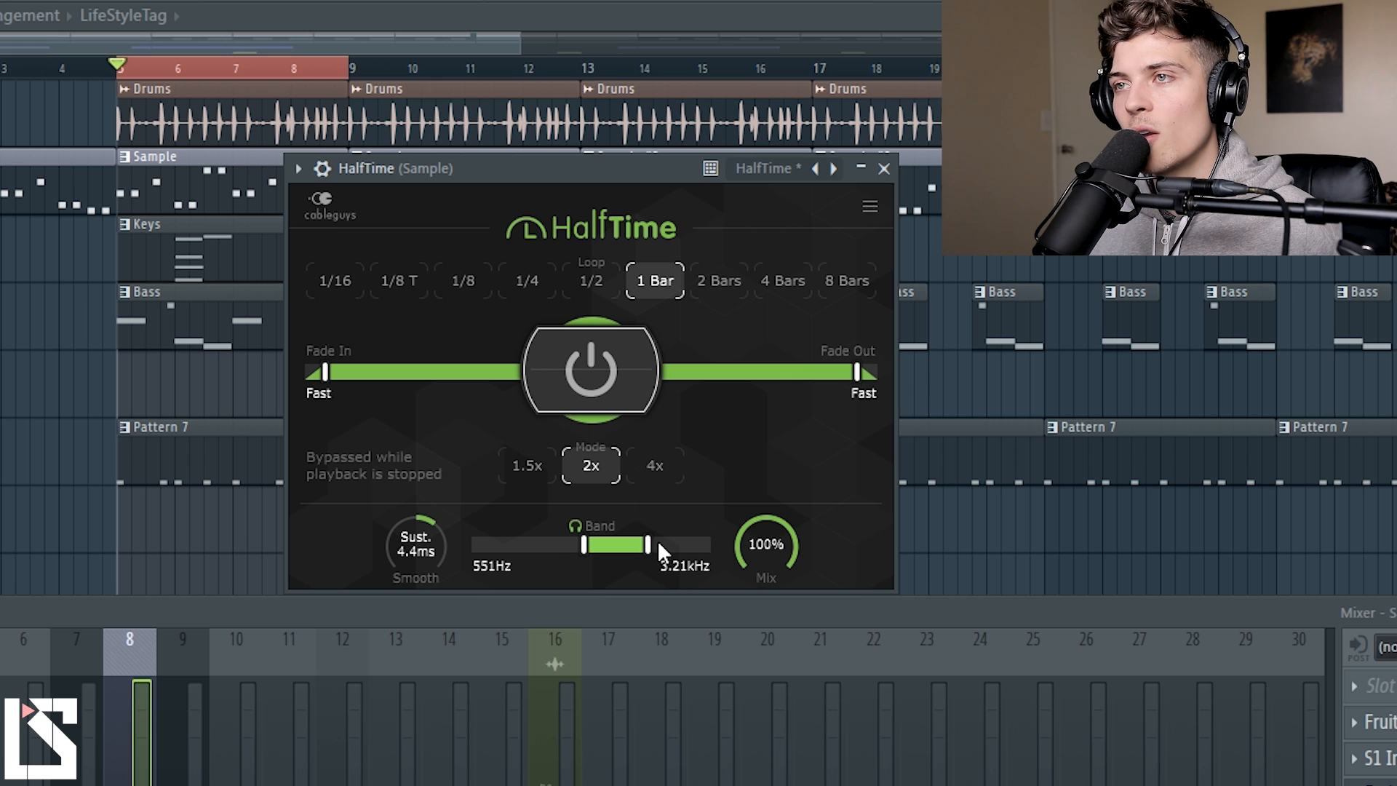
drag(650, 546, 649, 546)
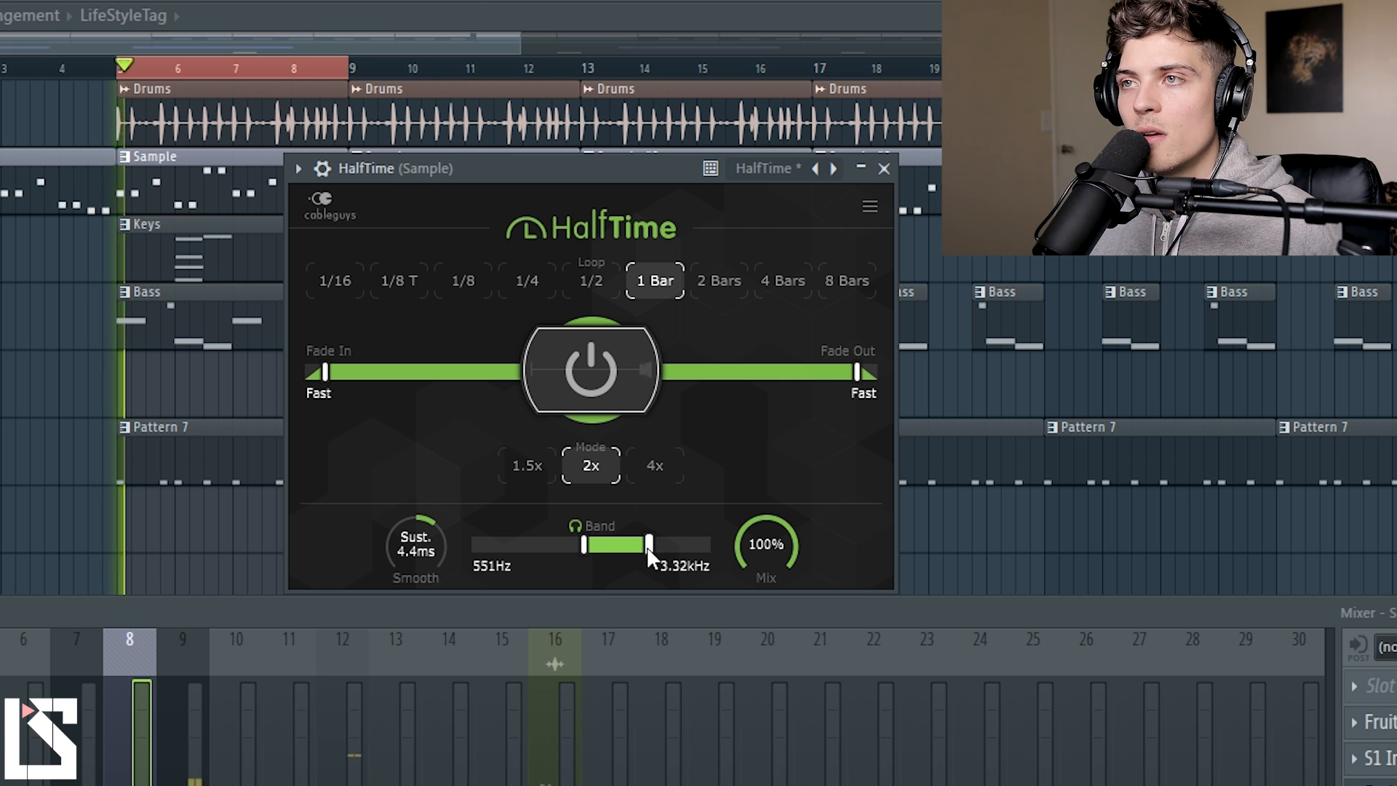
key(space)
drag(588, 549, 601, 547)
key(space)
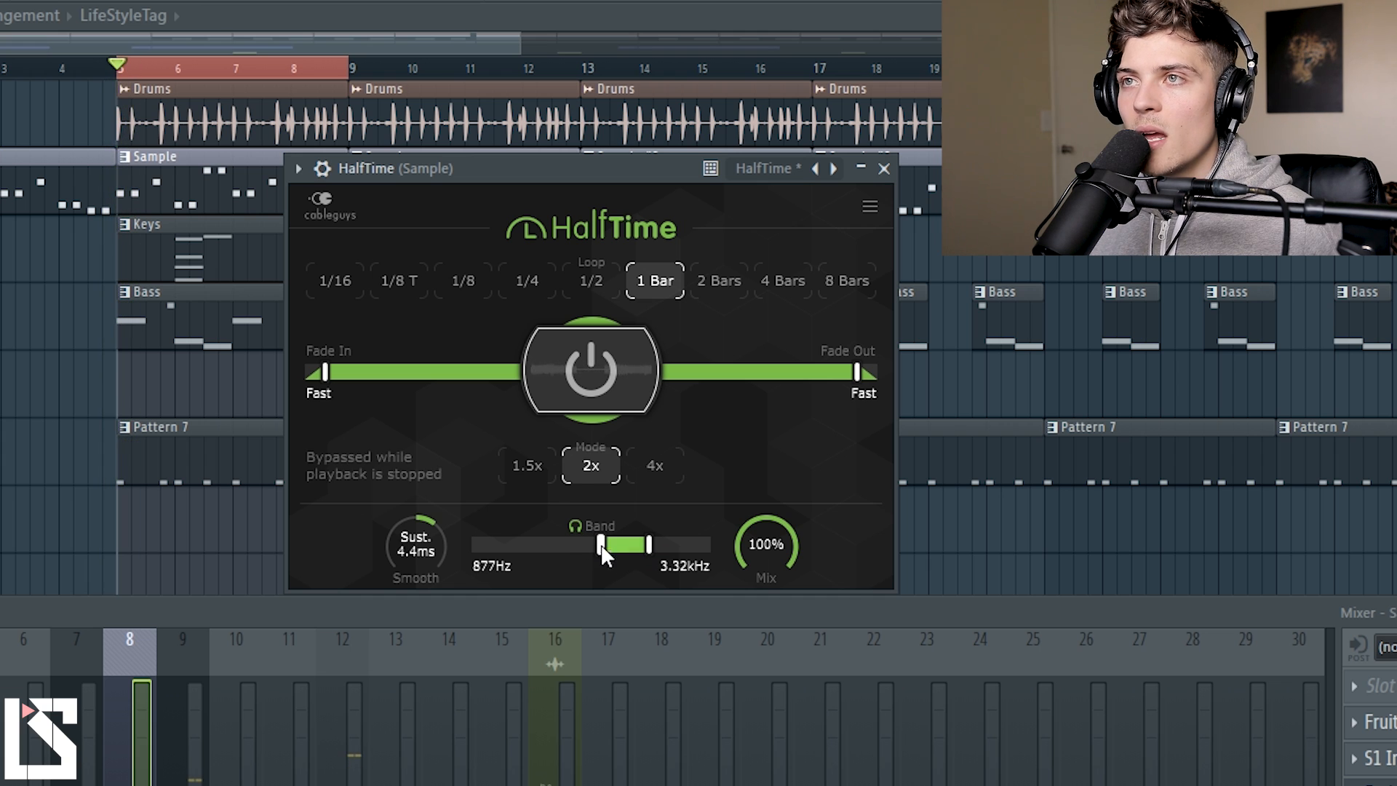
Audition HalfTime with loop lengths of 1/8, 1/16 and 1/2.
click(471, 285)
key(space)
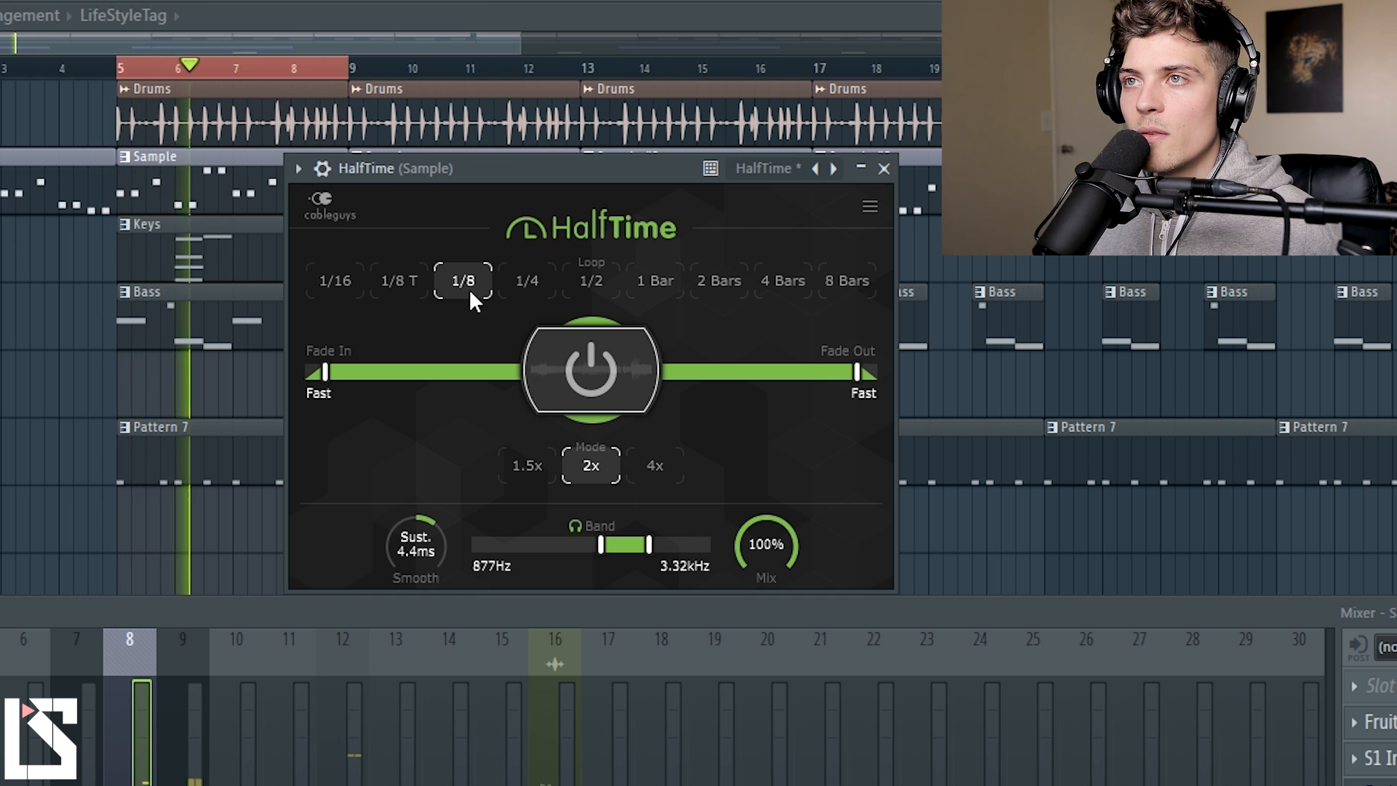
key(space)
click(340, 283)
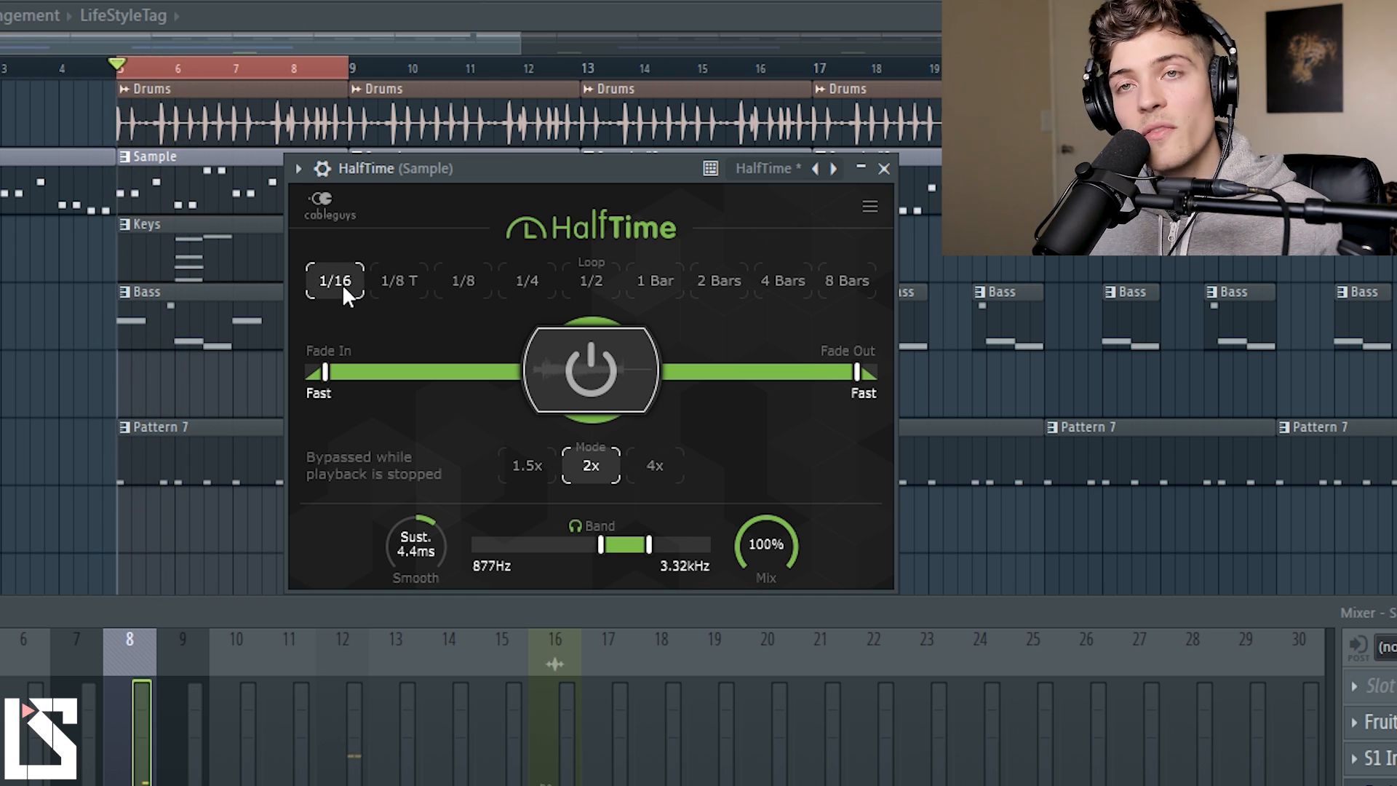
key(space)
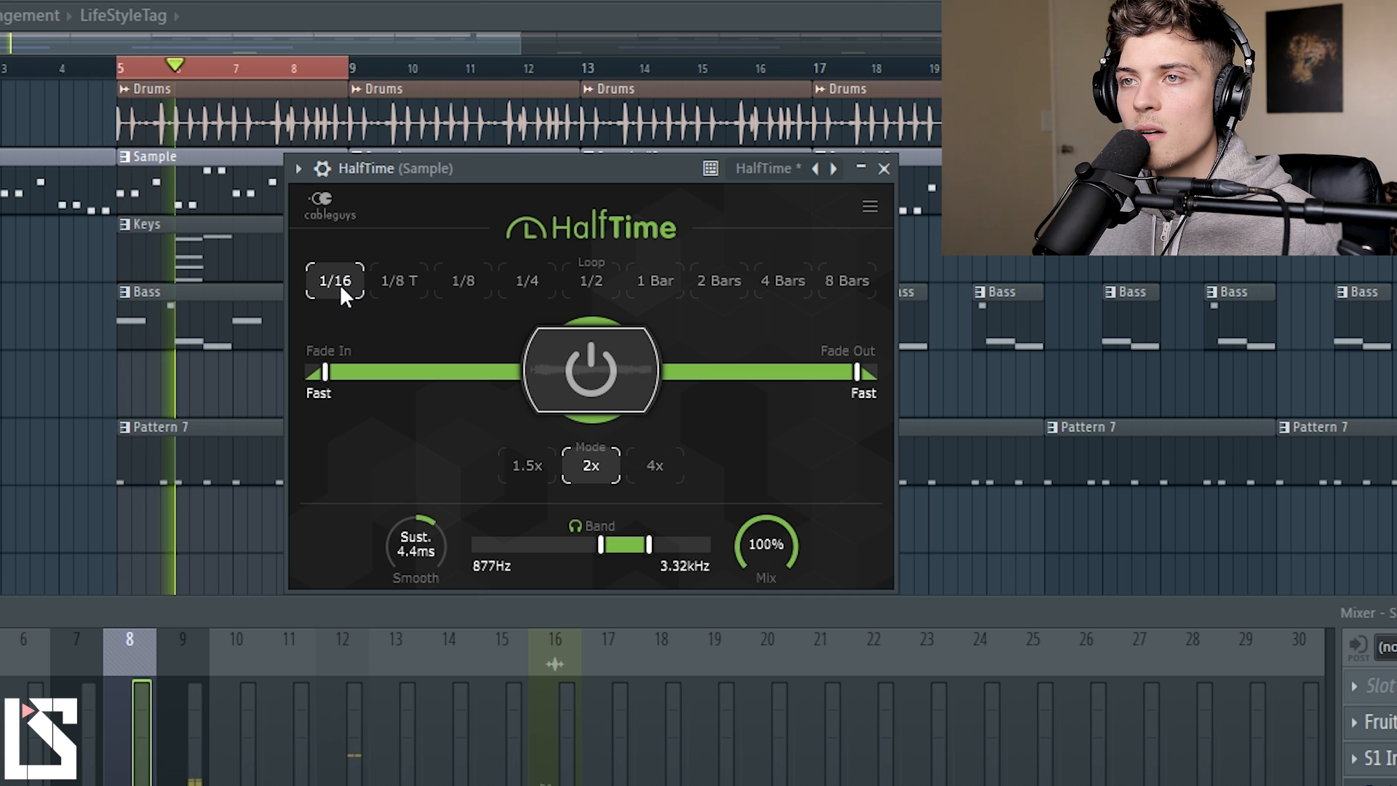
key(space)
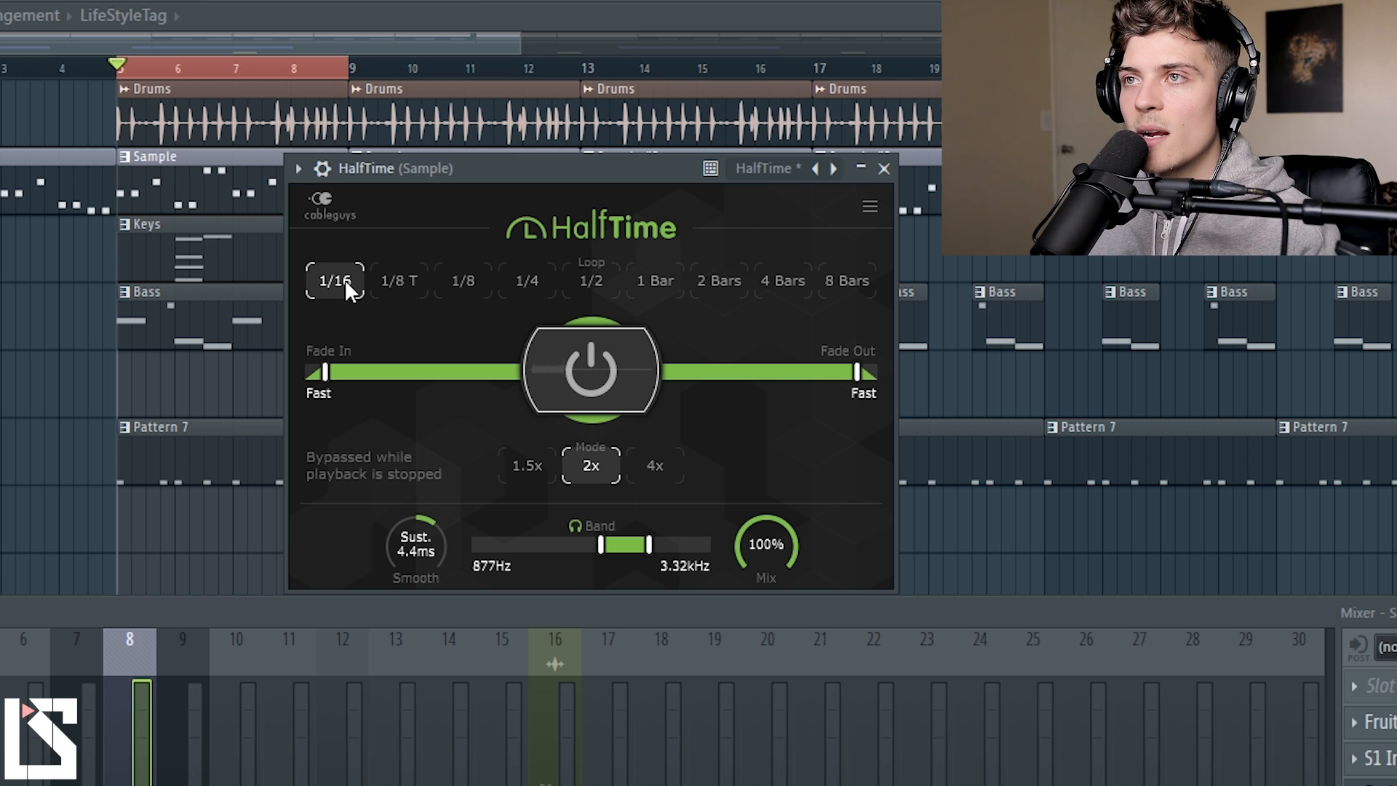
click(589, 280)
key(space)
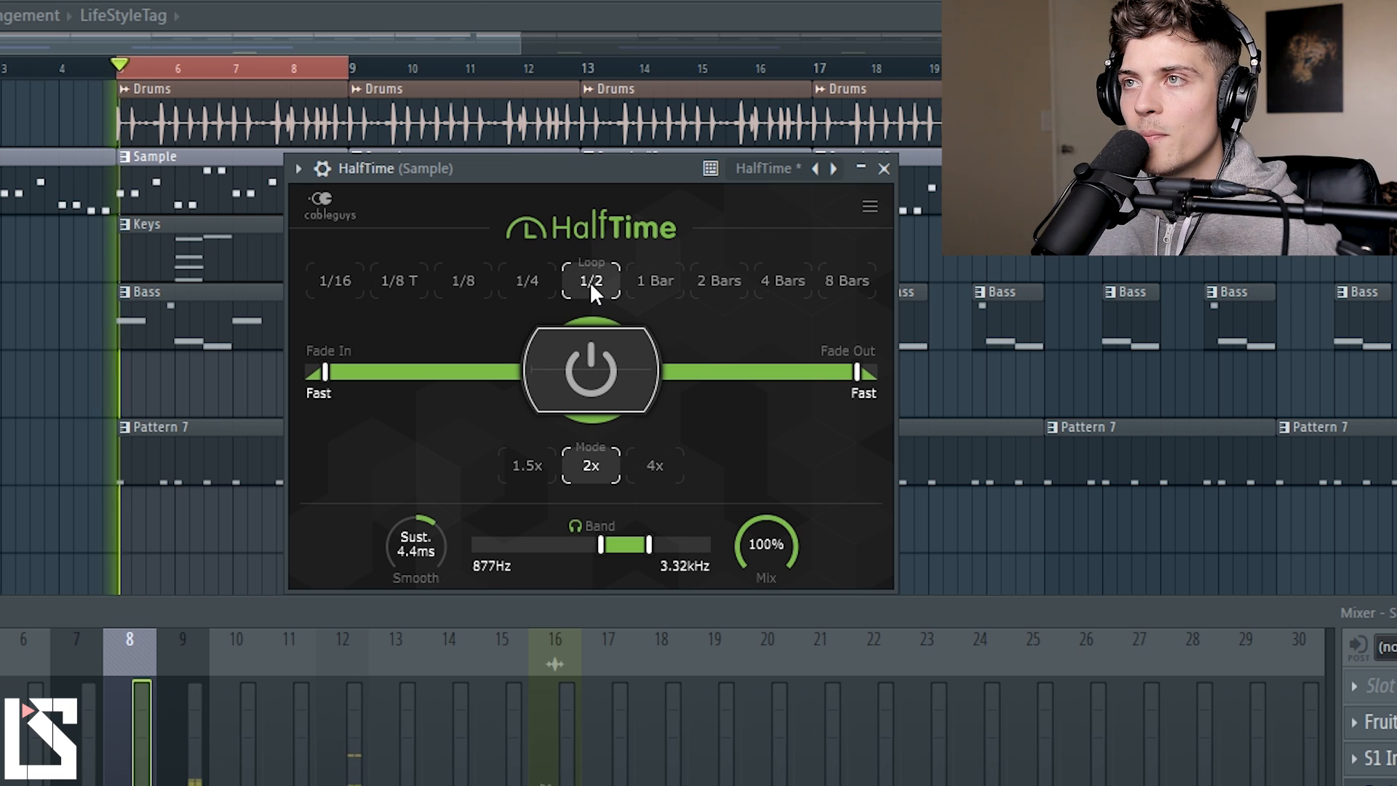
key(space)
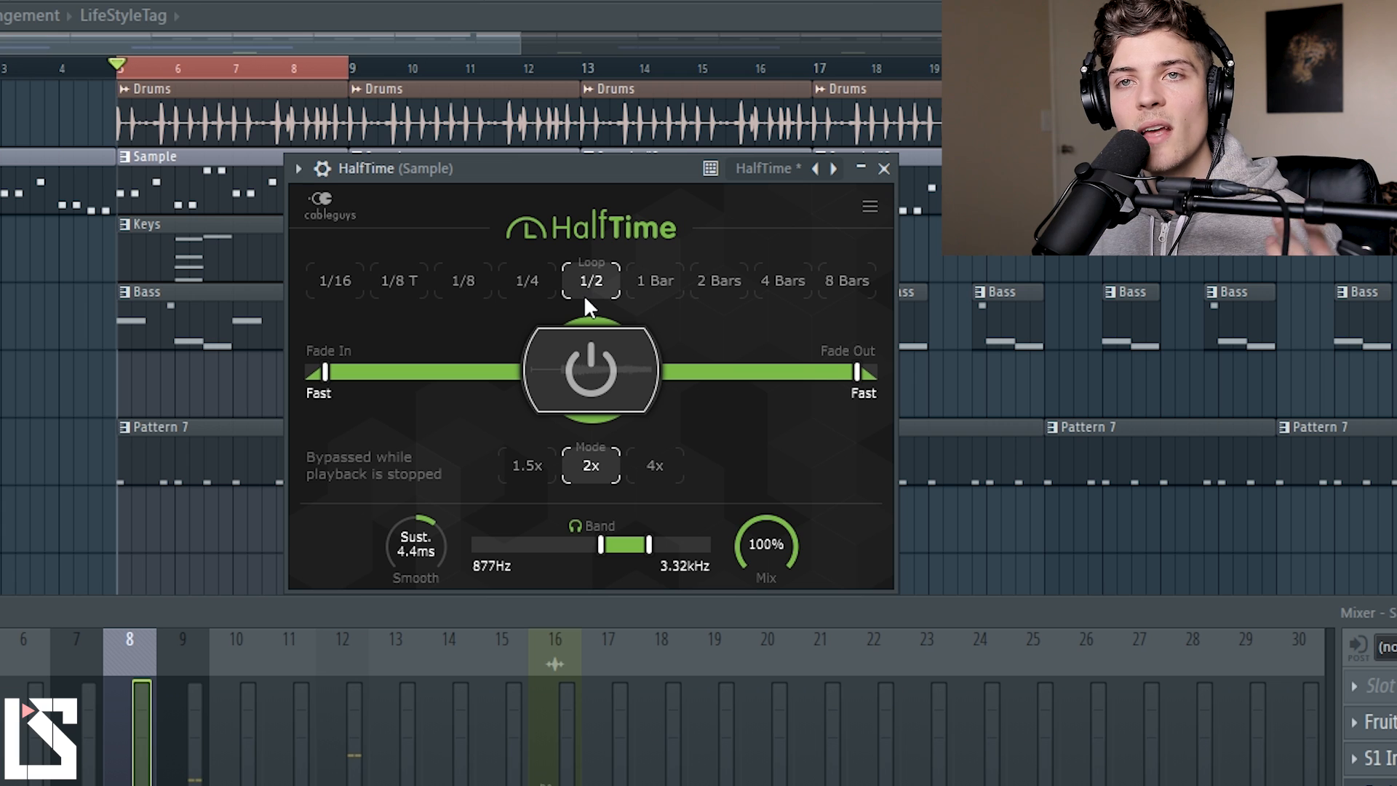
Compare the 1/8 T and 1/16 loop lengths and set HalfTime's loop to 1/8.
click(400, 286)
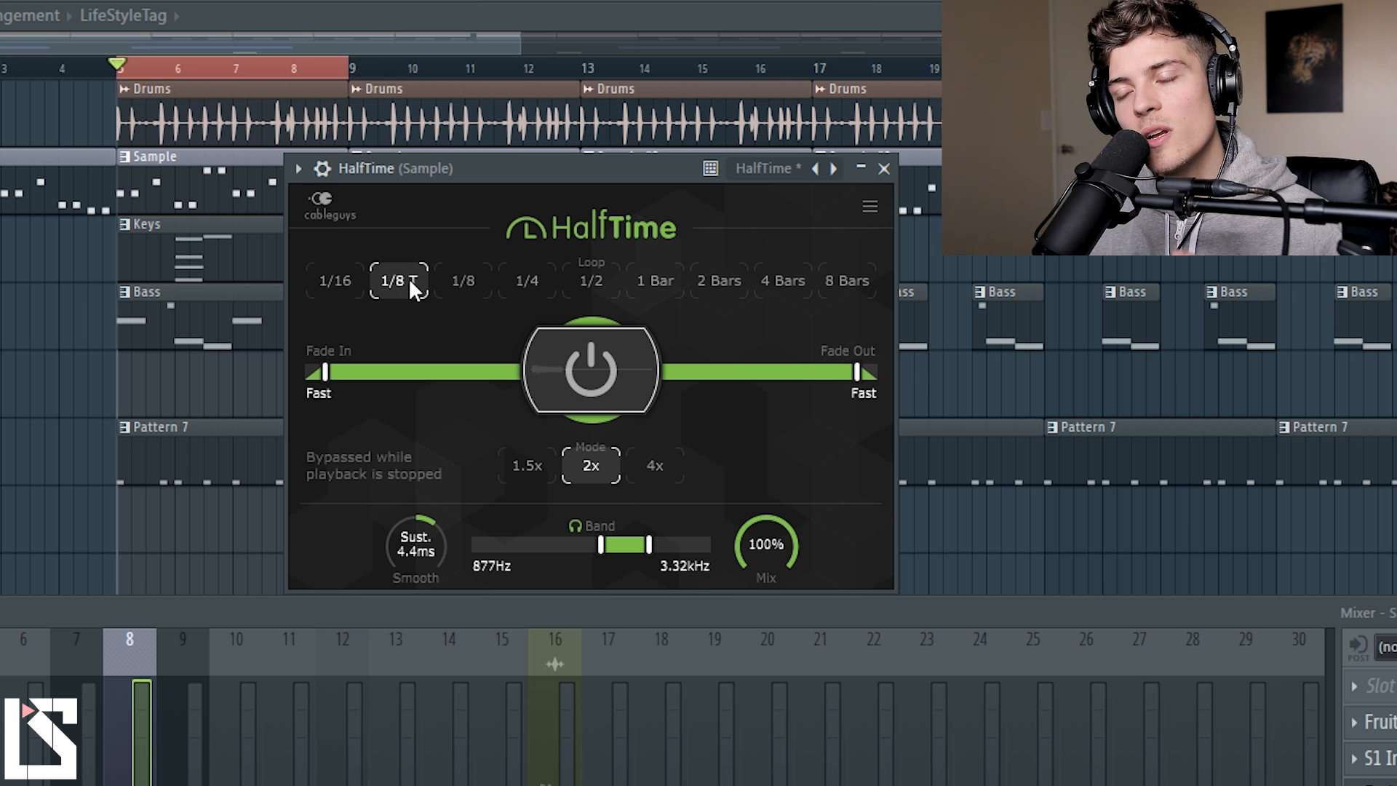
click(355, 286)
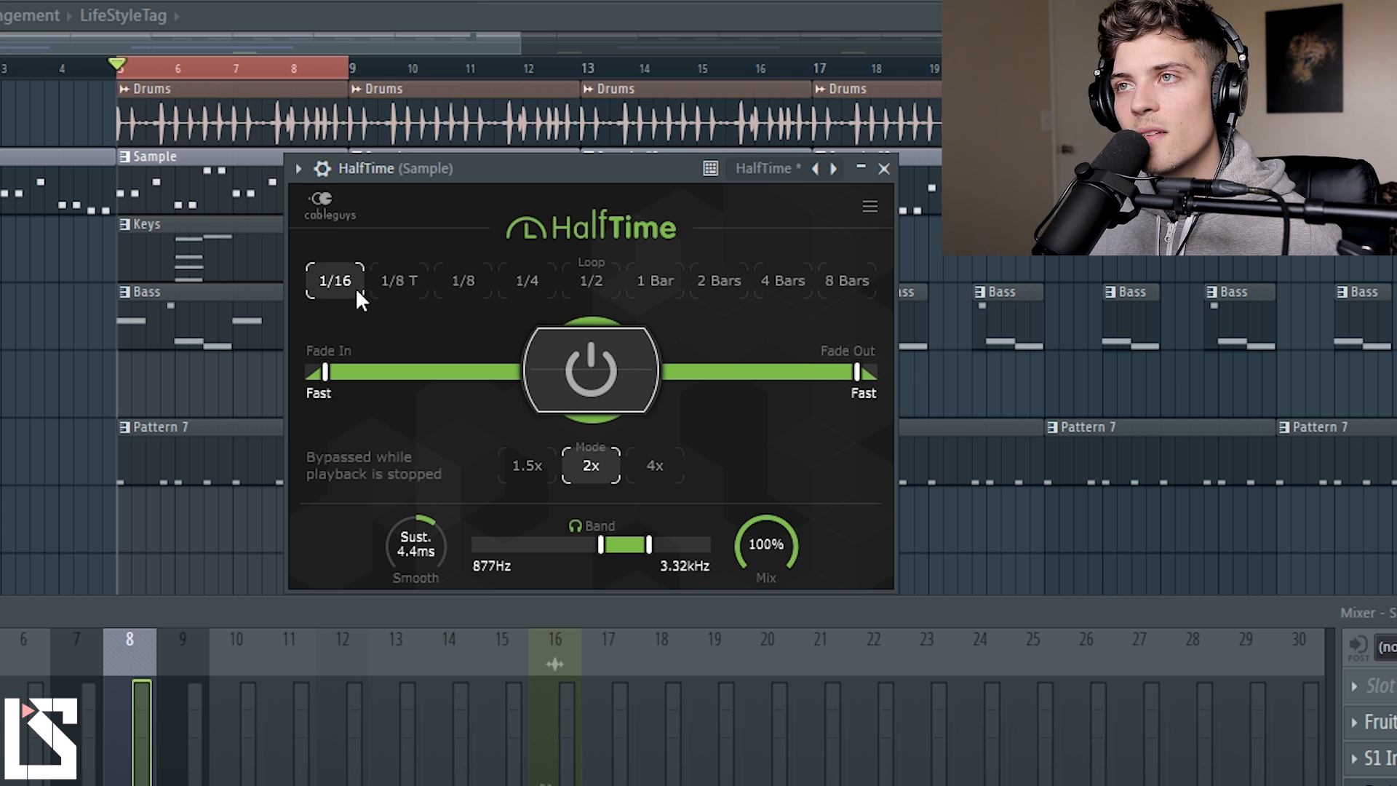
click(447, 289)
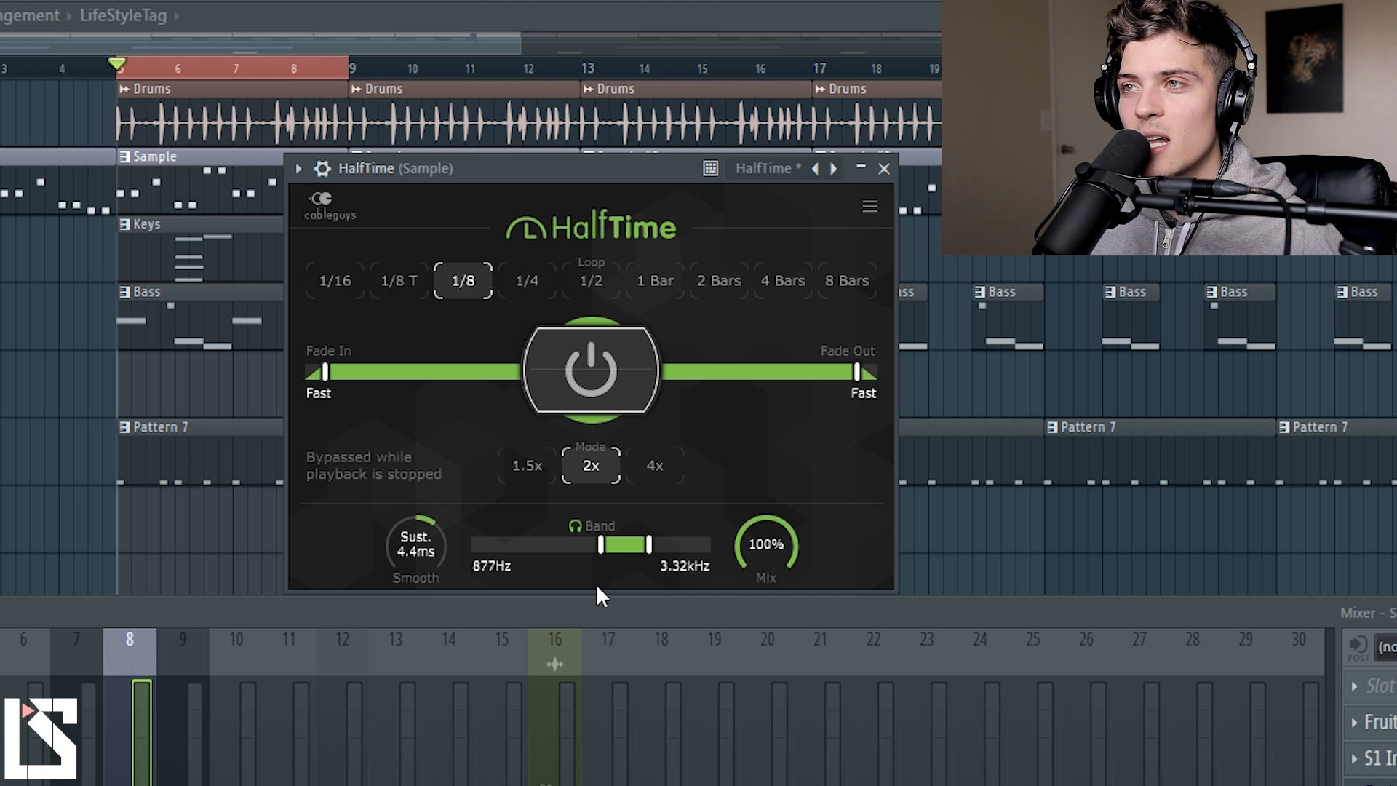
Turn off HalfTime's band solo and play the full sample at 100% mix.
mouse_move(774, 538)
mouse_down()
mouse_move(775, 575)
mouse_move(774, 537)
mouse_up()
key(space)
key(space)
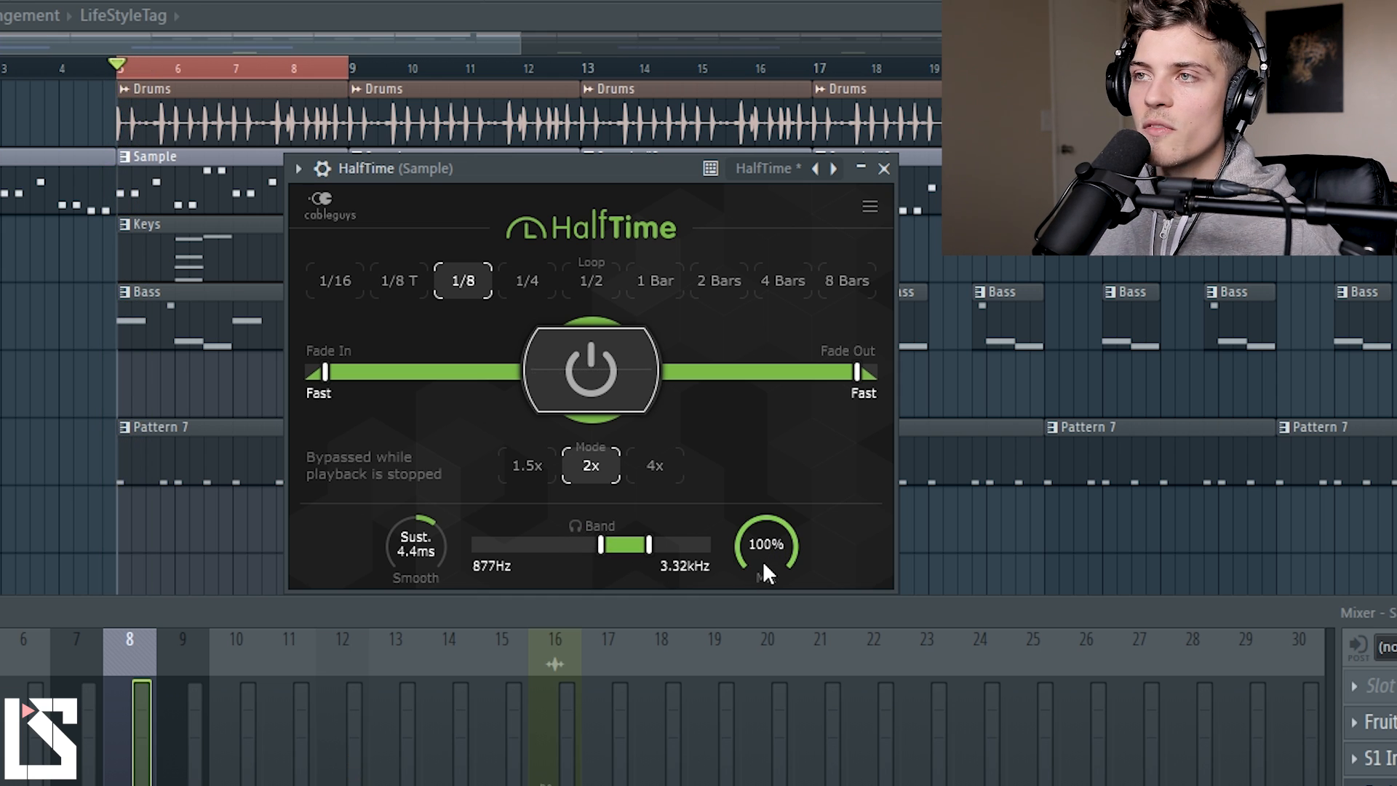
Audition the sample loop with HalfTime's mix at 0%, 25% and 50%.
drag(770, 546, 770, 655)
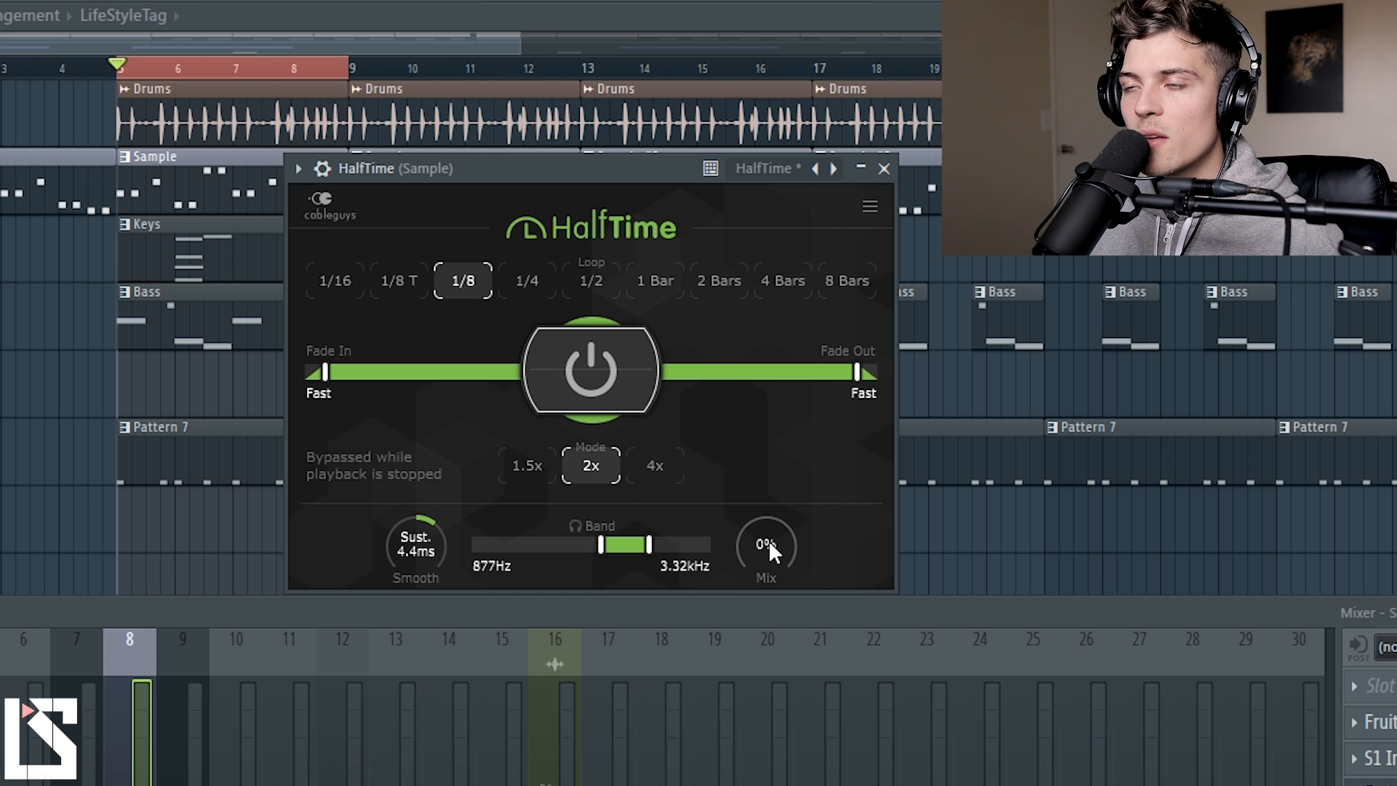
key(space)
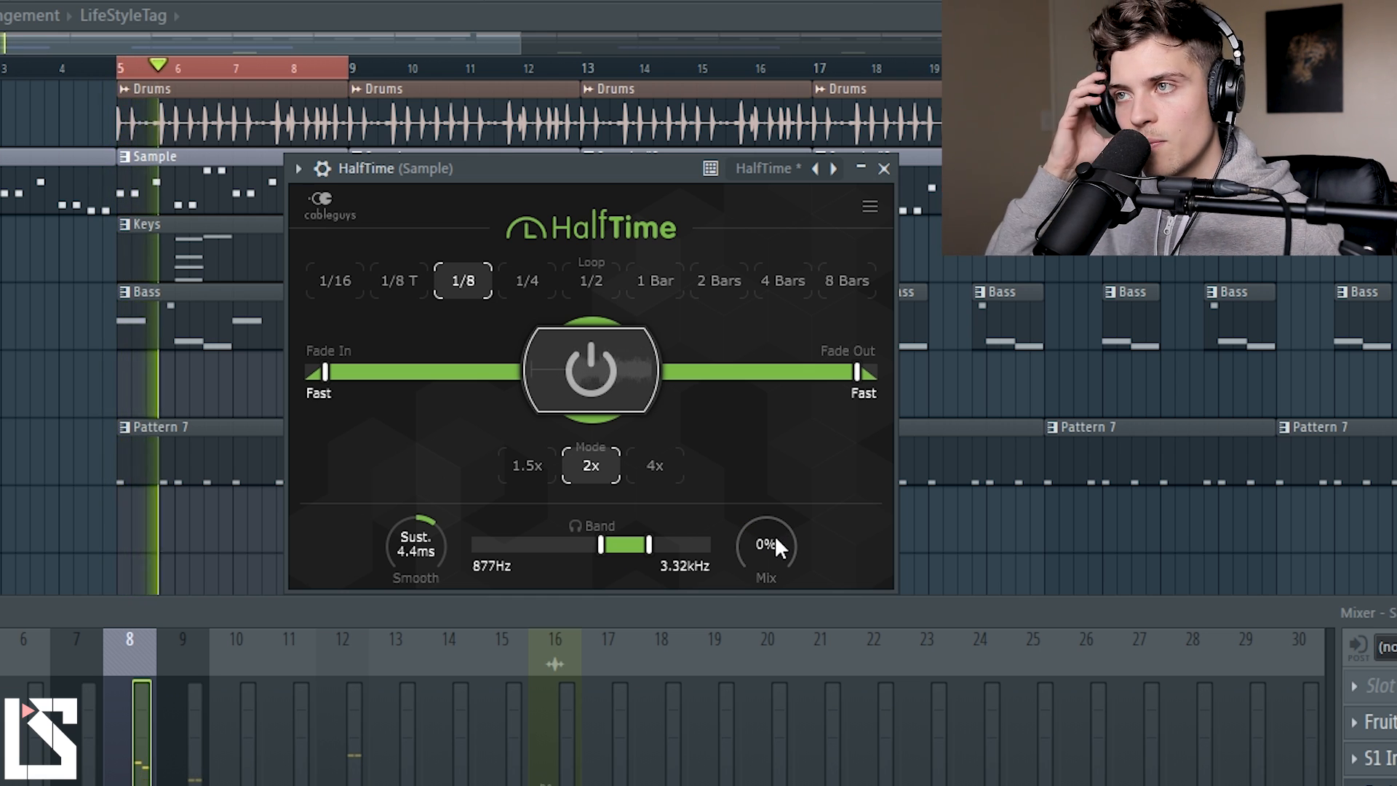
key(space)
drag(767, 545, 767, 520)
key(space)
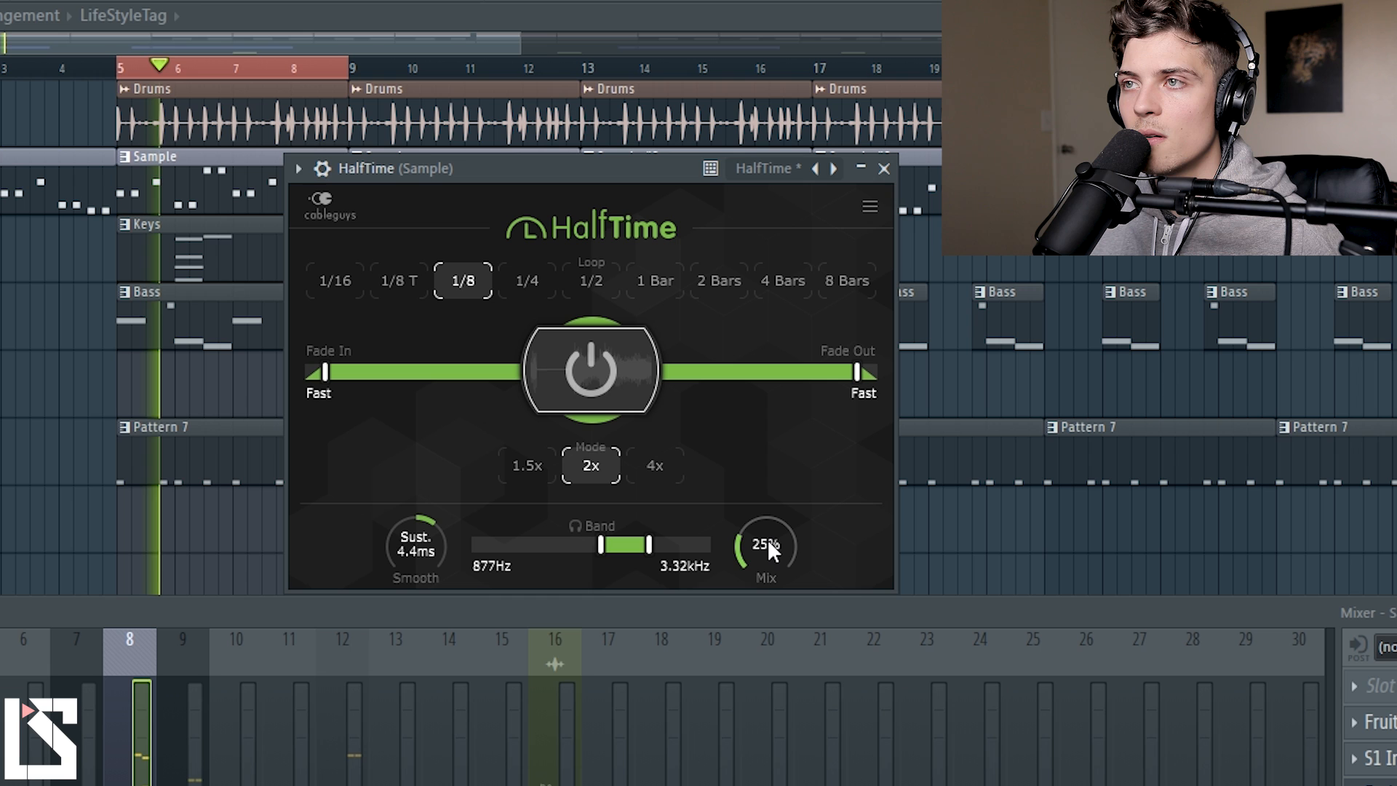
key(space)
drag(767, 544, 767, 539)
key(space)
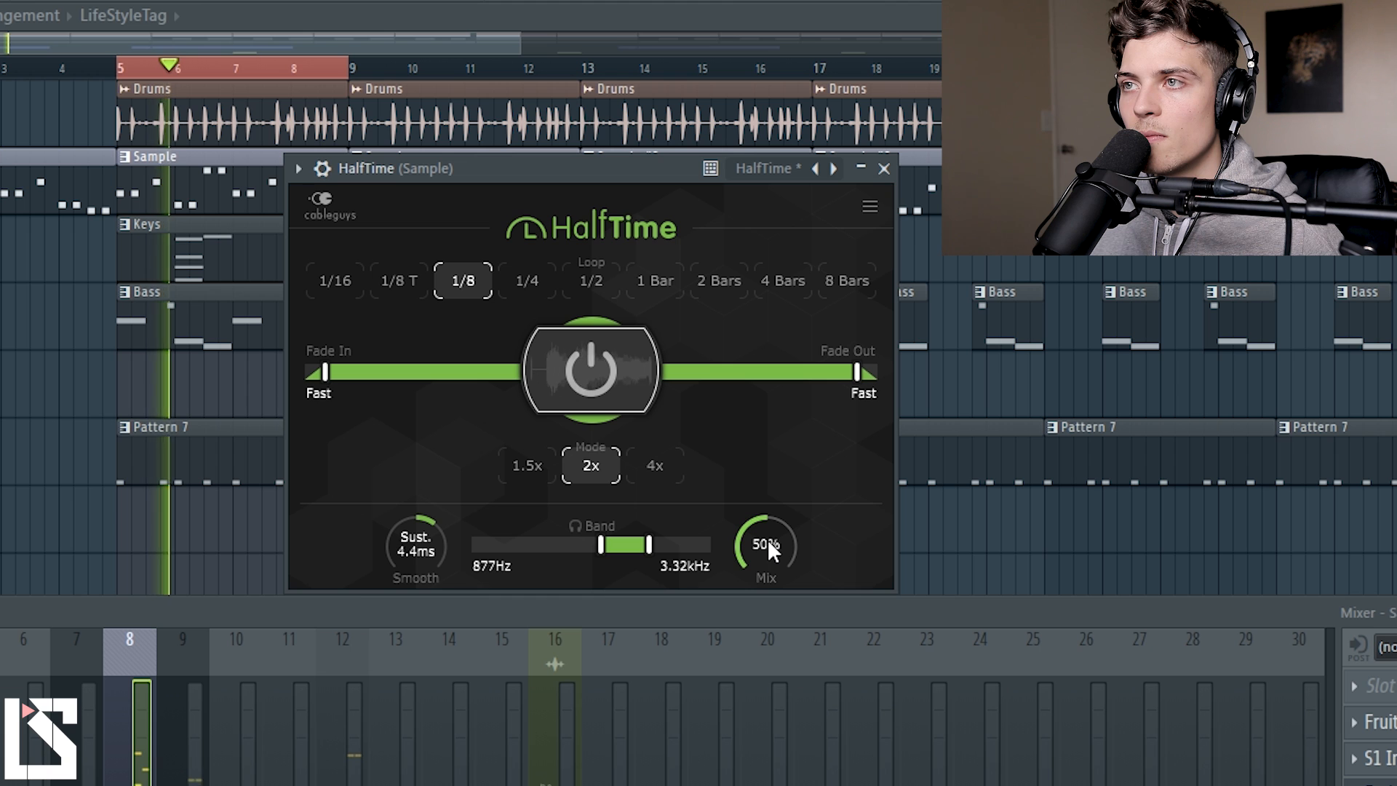
key(space)
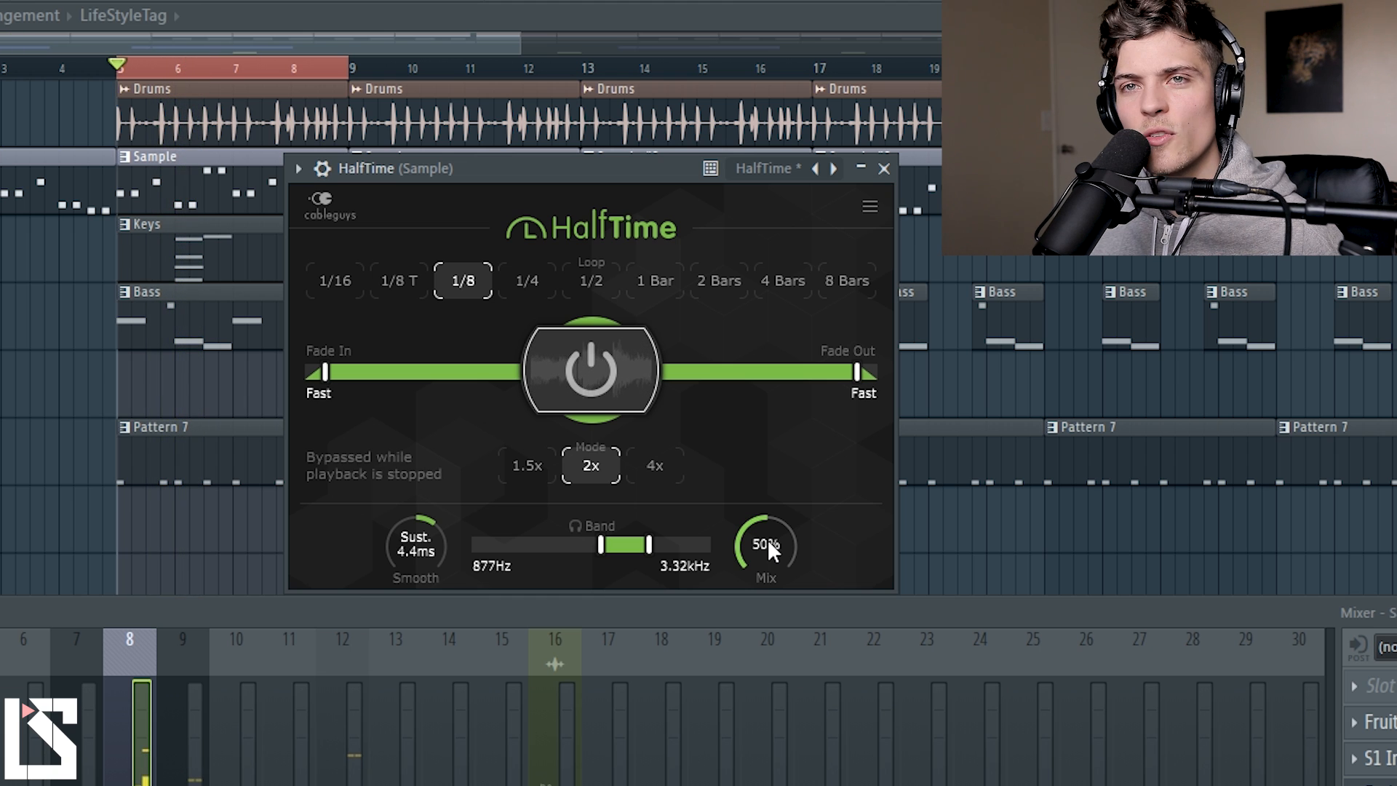
Set HalfTime's mix to 22%, play the sample loop and close the plugin window.
drag(767, 545, 767, 569)
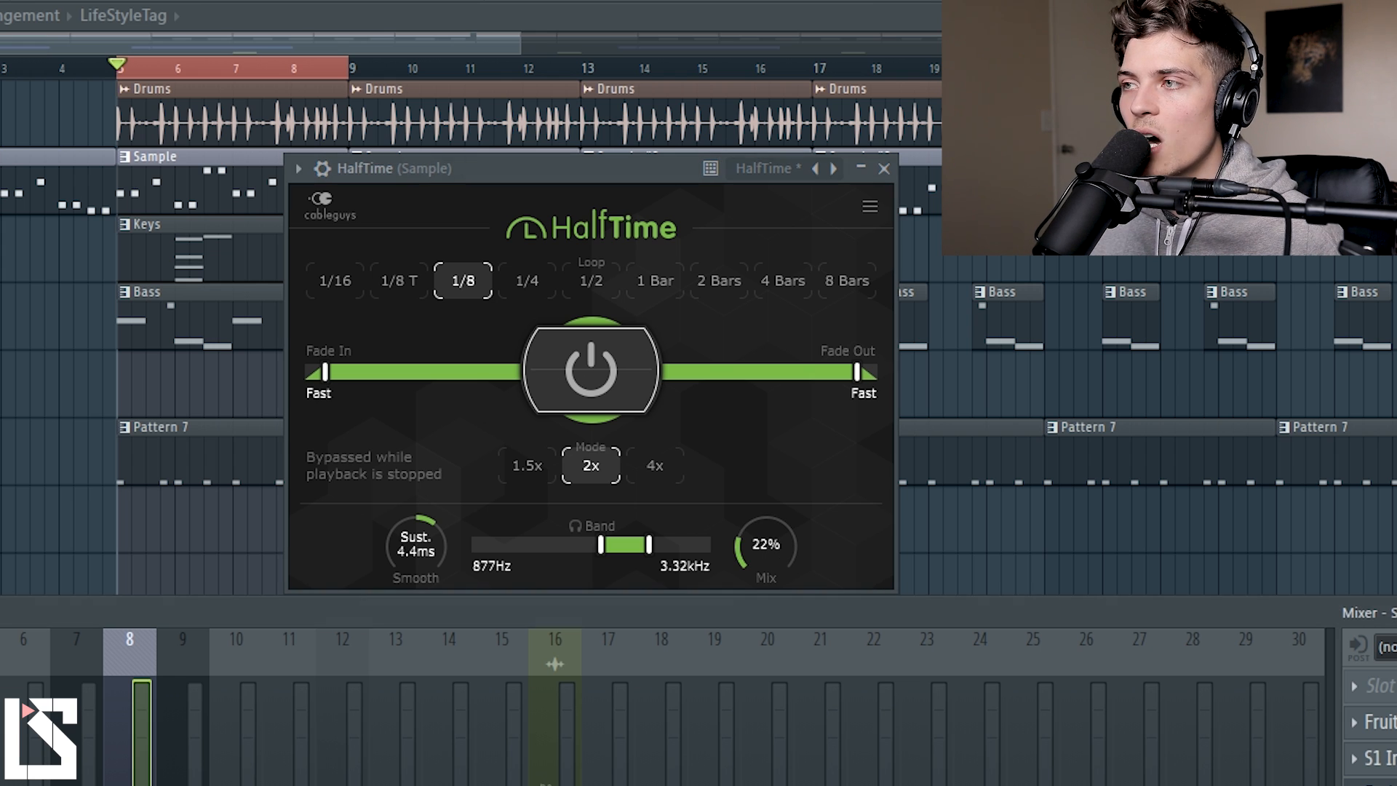
key(space)
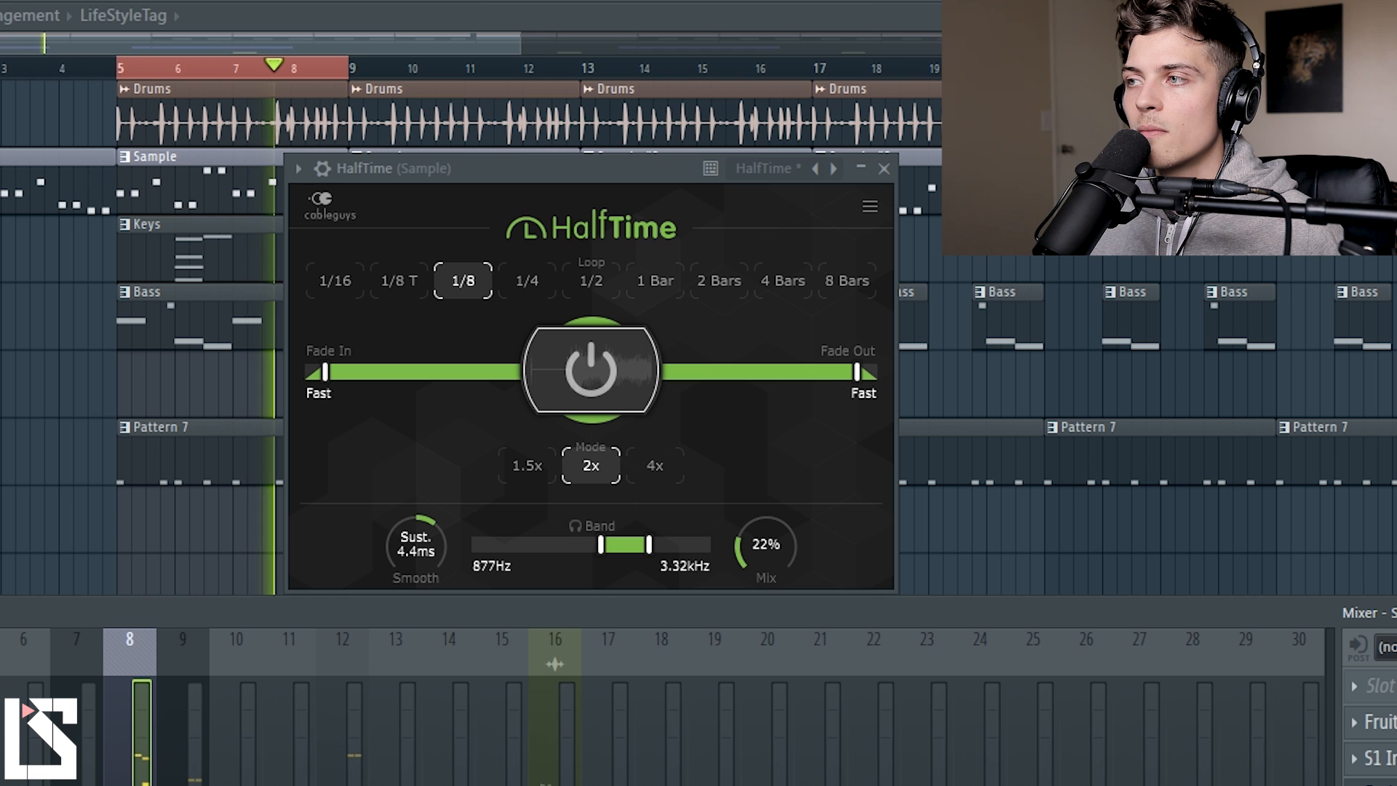
key(space)
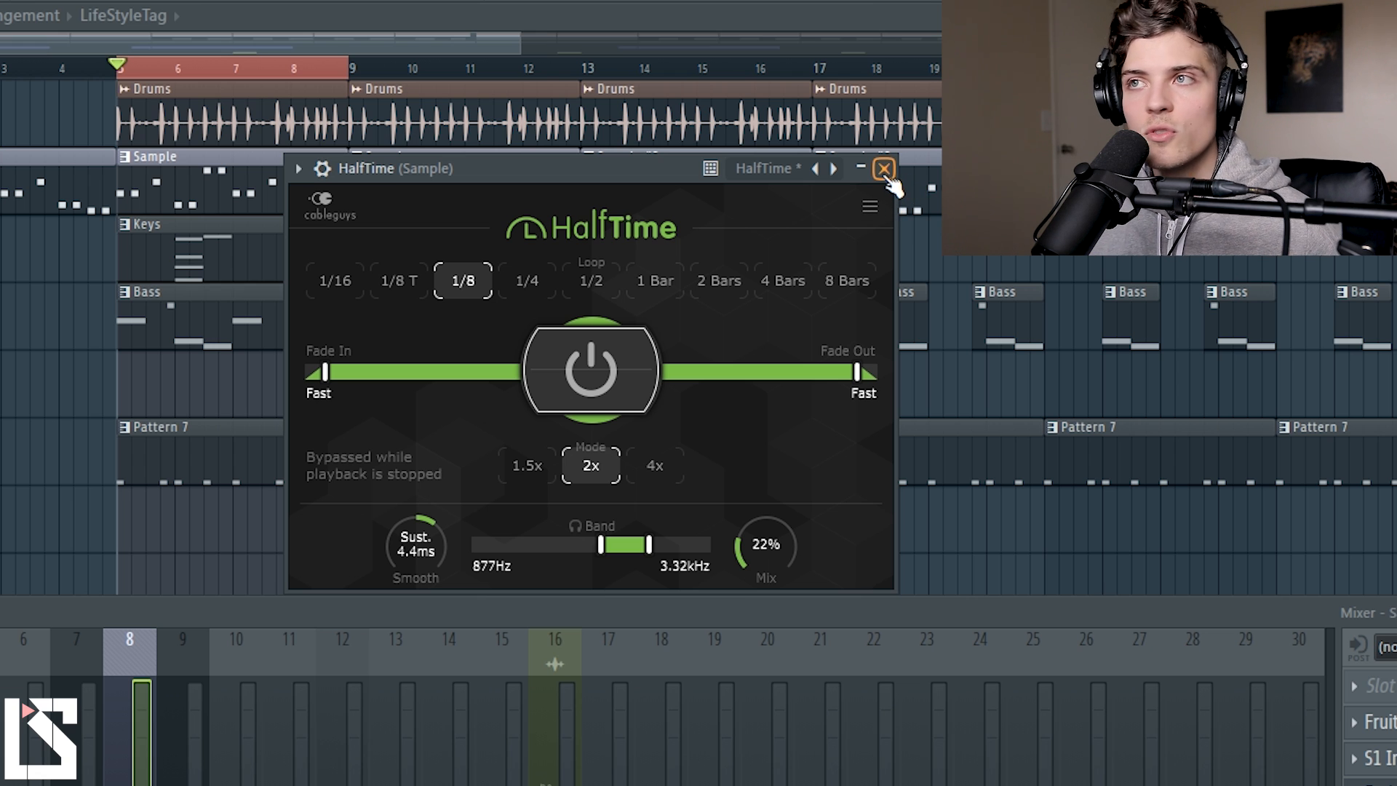
click(885, 170)
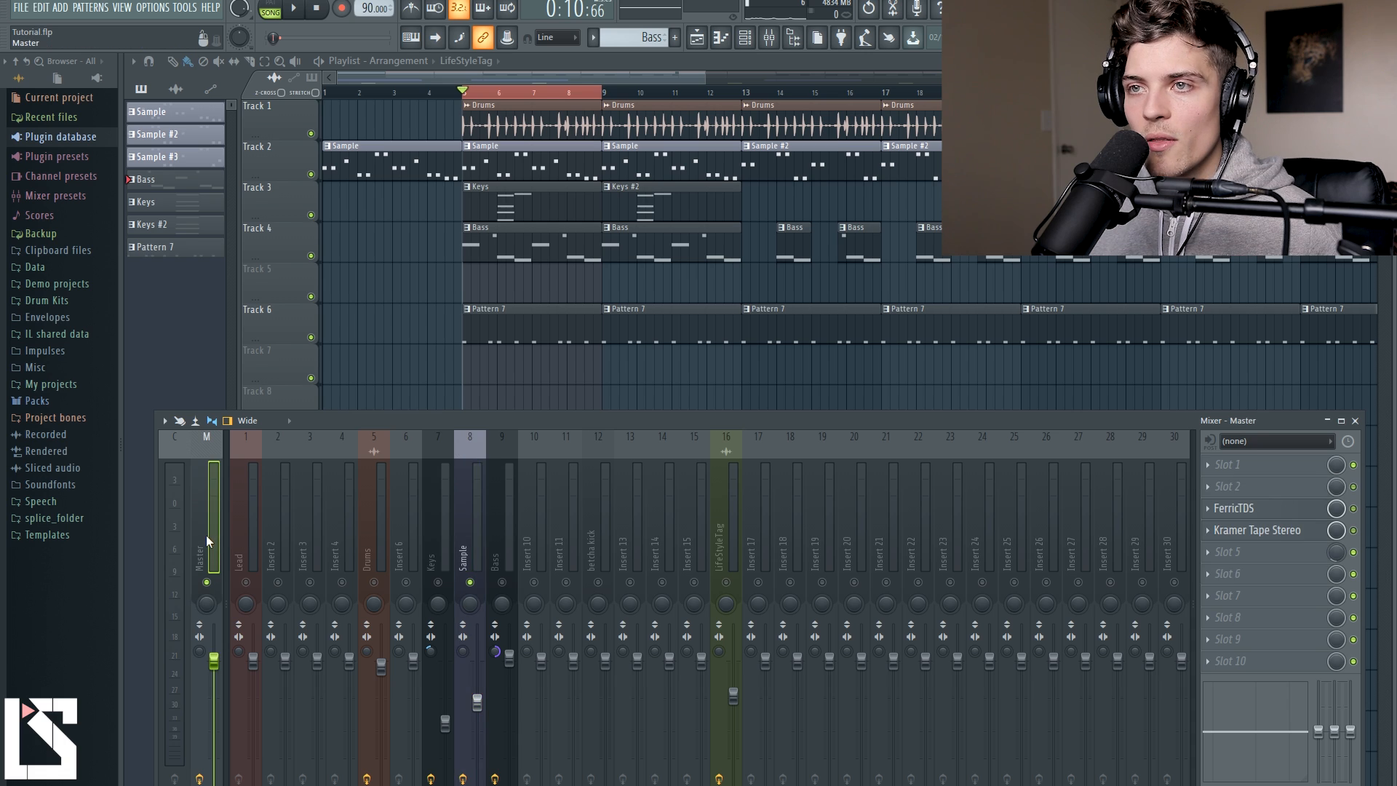
Unmute all mixer tracks and play the arrangement.
click(407, 583)
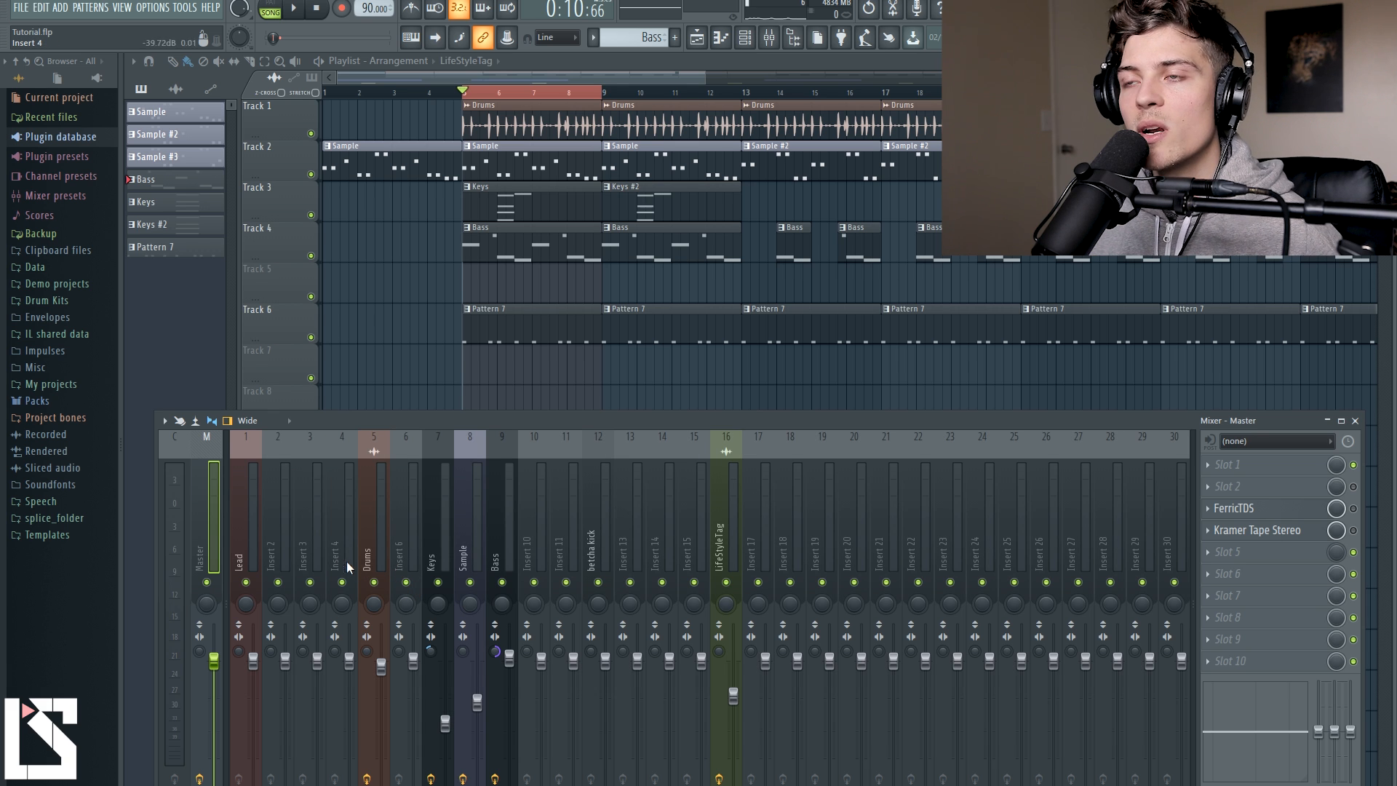
key(space)
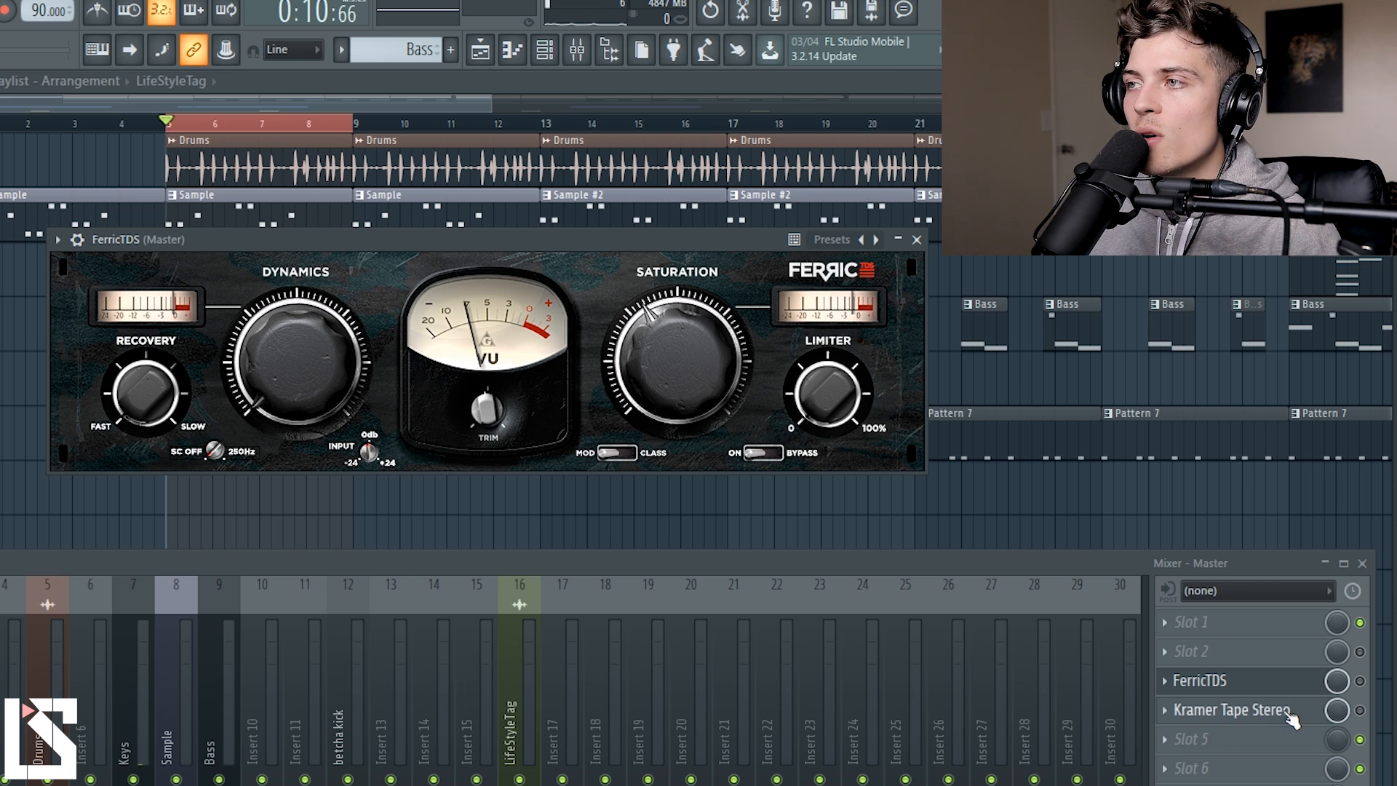
Open Kramer Tape Stereo from the Master track to view its controls and close it.
click(1292, 711)
click(874, 299)
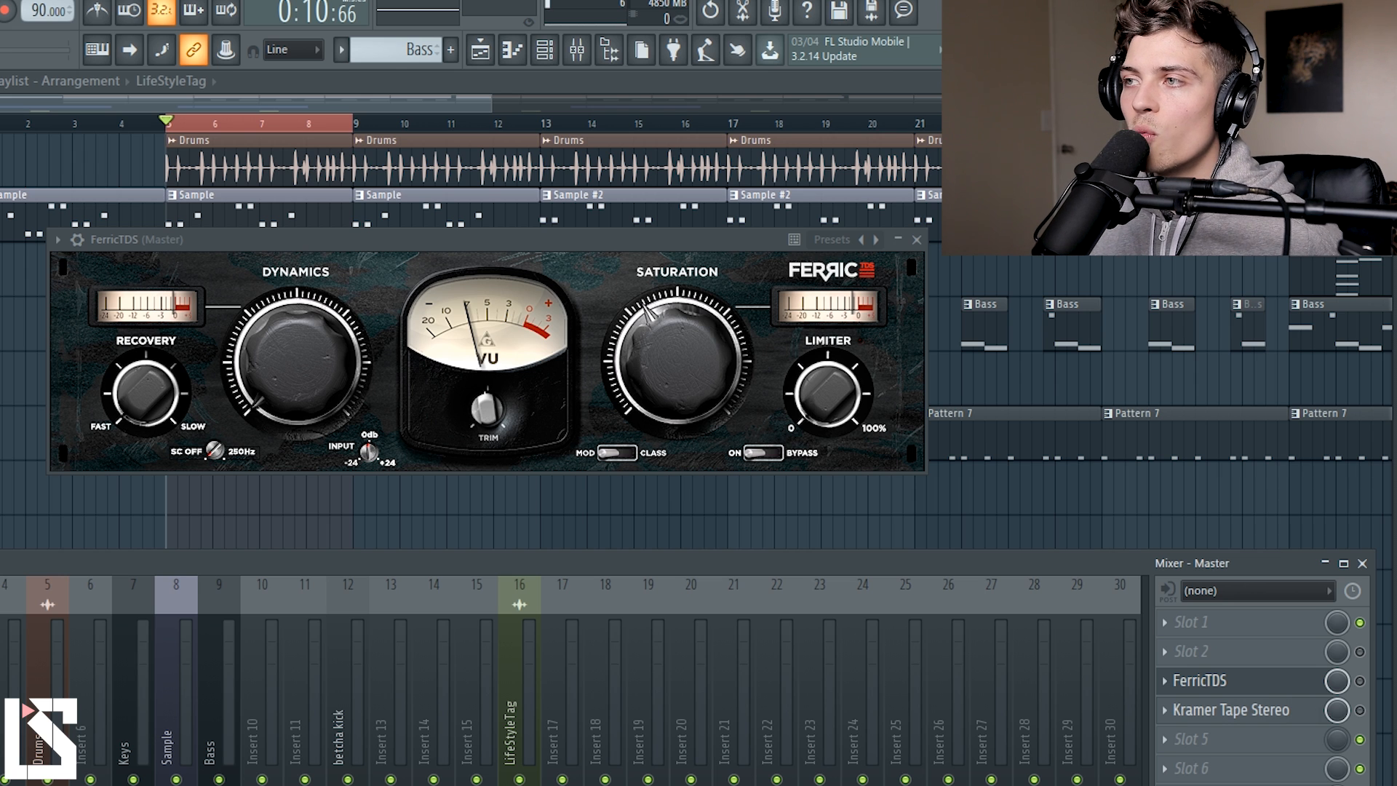
click(1221, 713)
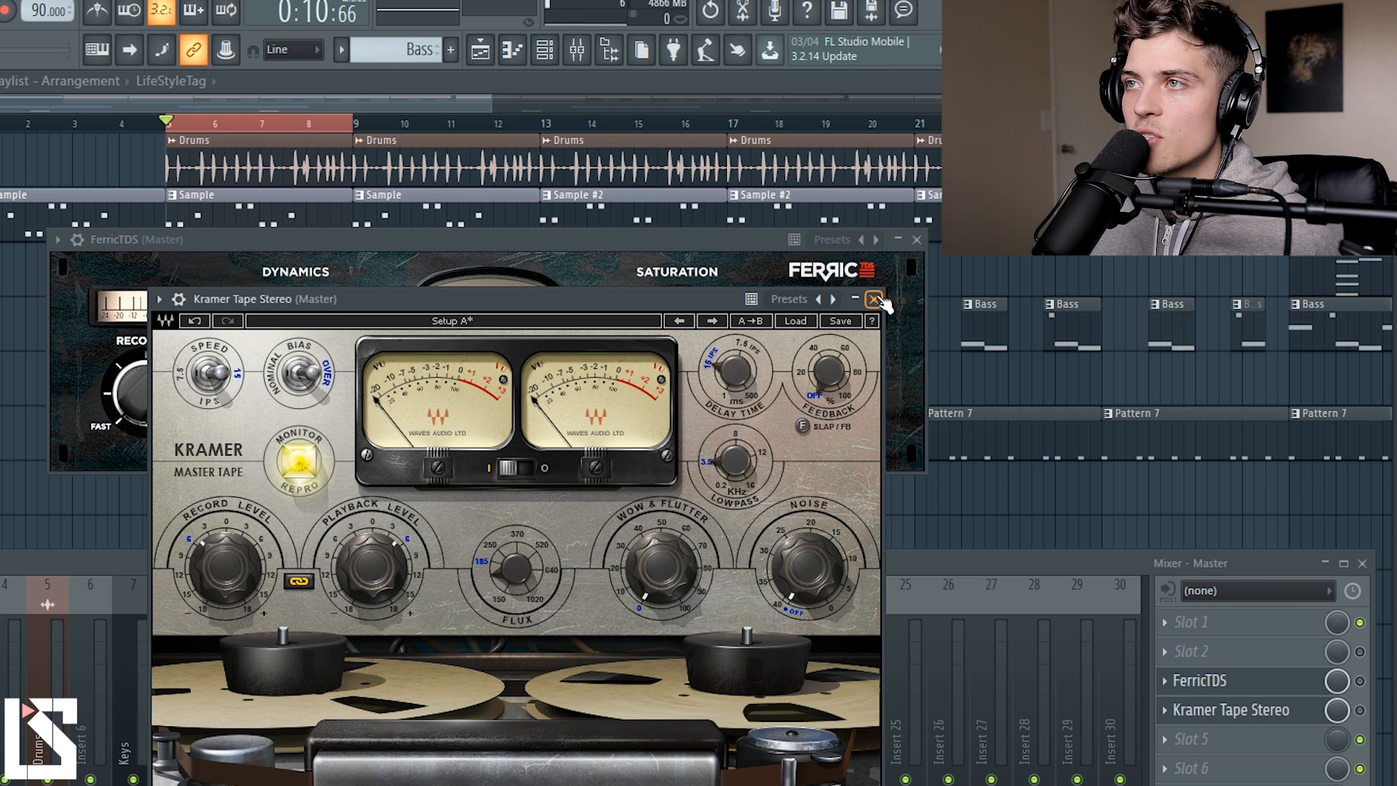
click(875, 299)
Move the FerricTDS window clear and set its saturation to about the halfway position.
drag(613, 248, 642, 268)
mouse_move(695, 414)
mouse_down()
mouse_move(695, 445)
mouse_move(704, 405)
mouse_up()
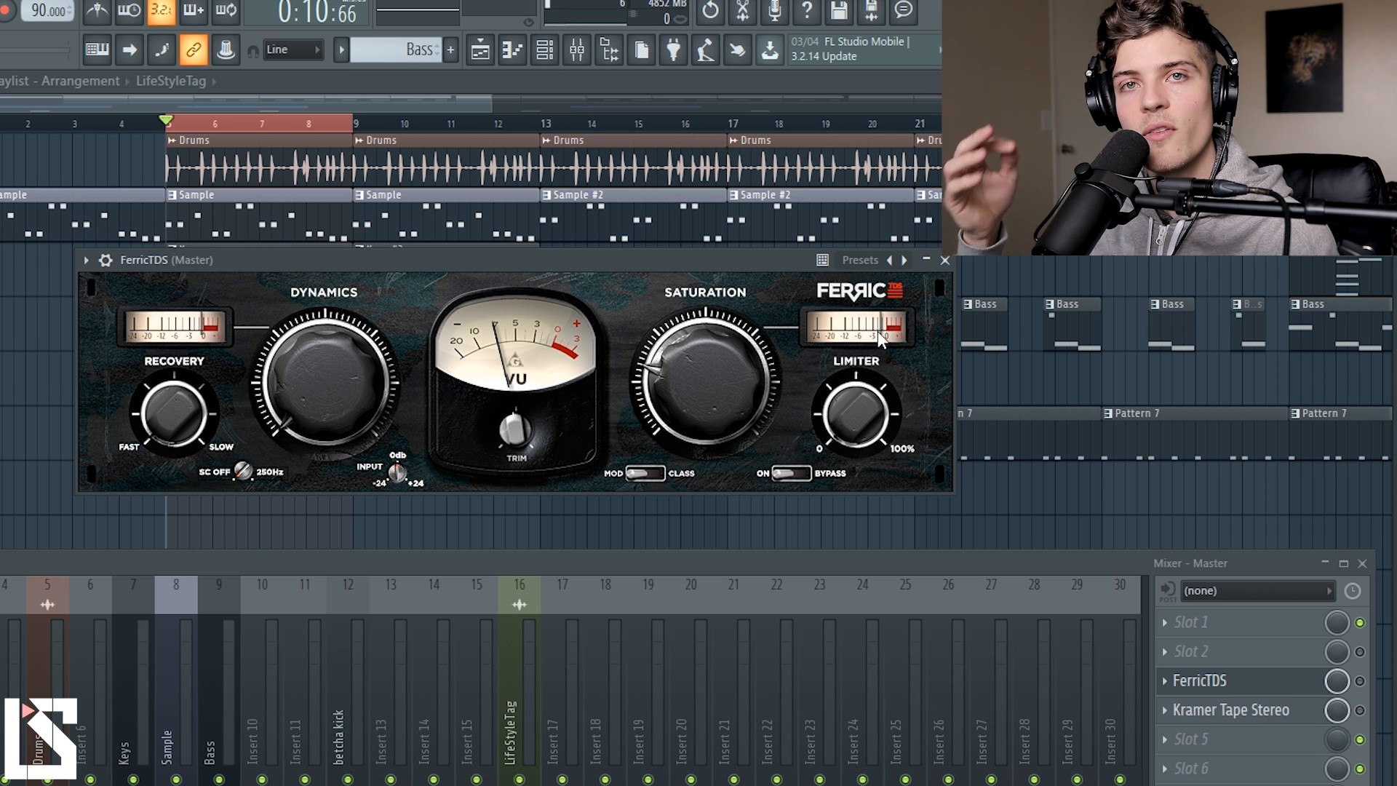
drag(700, 382, 688, 380)
Compare the Master track with FerricTDS enabled and bypassed, leaving the effect enabled.
click(1360, 682)
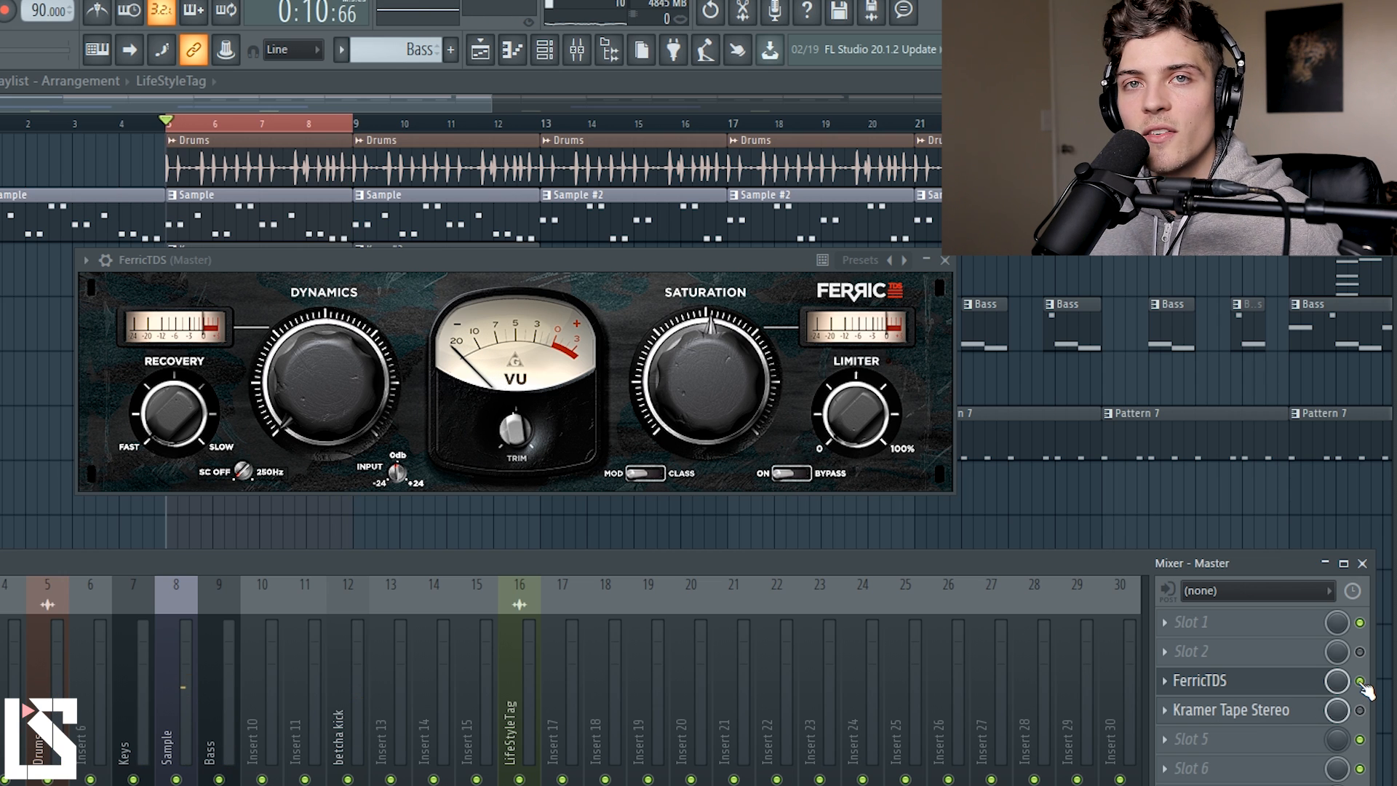
click(1360, 682)
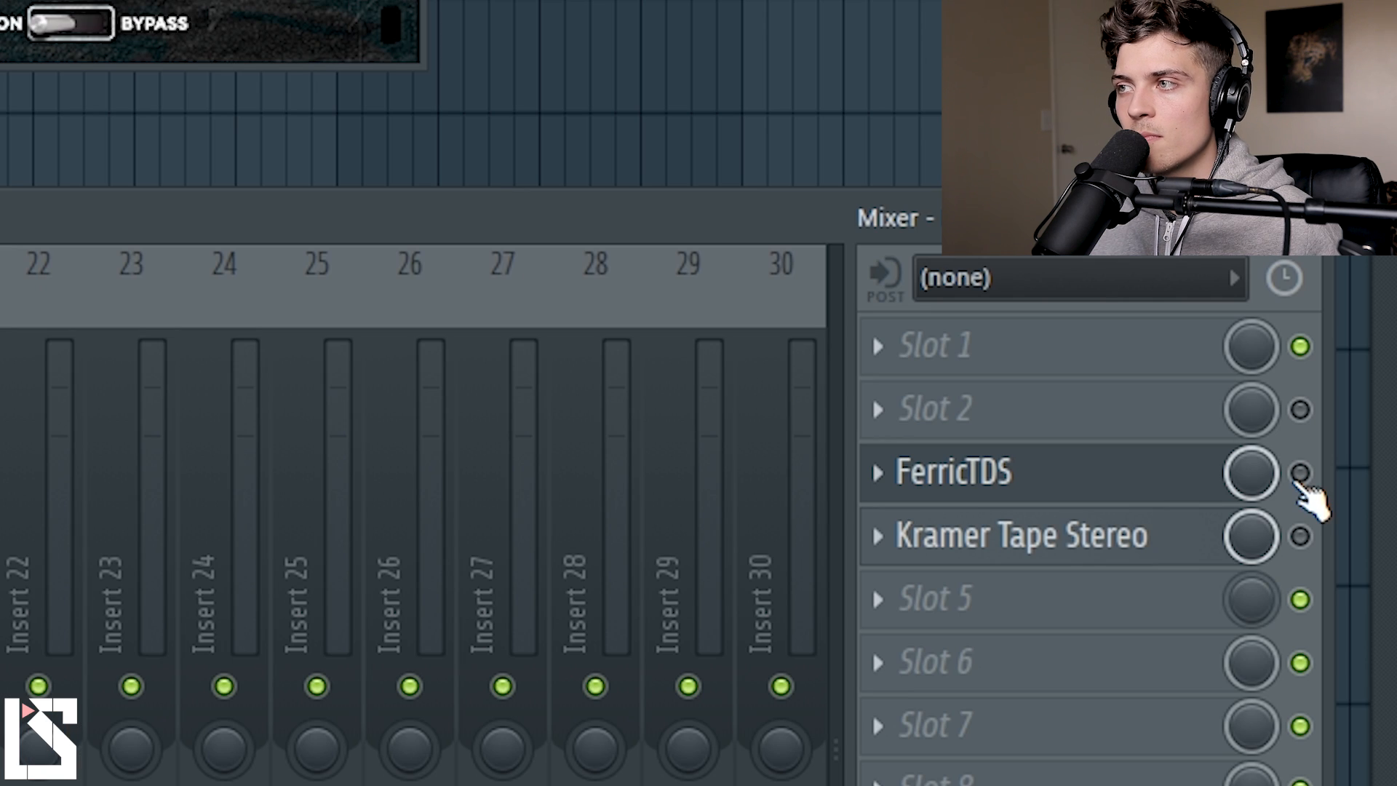
click(1300, 474)
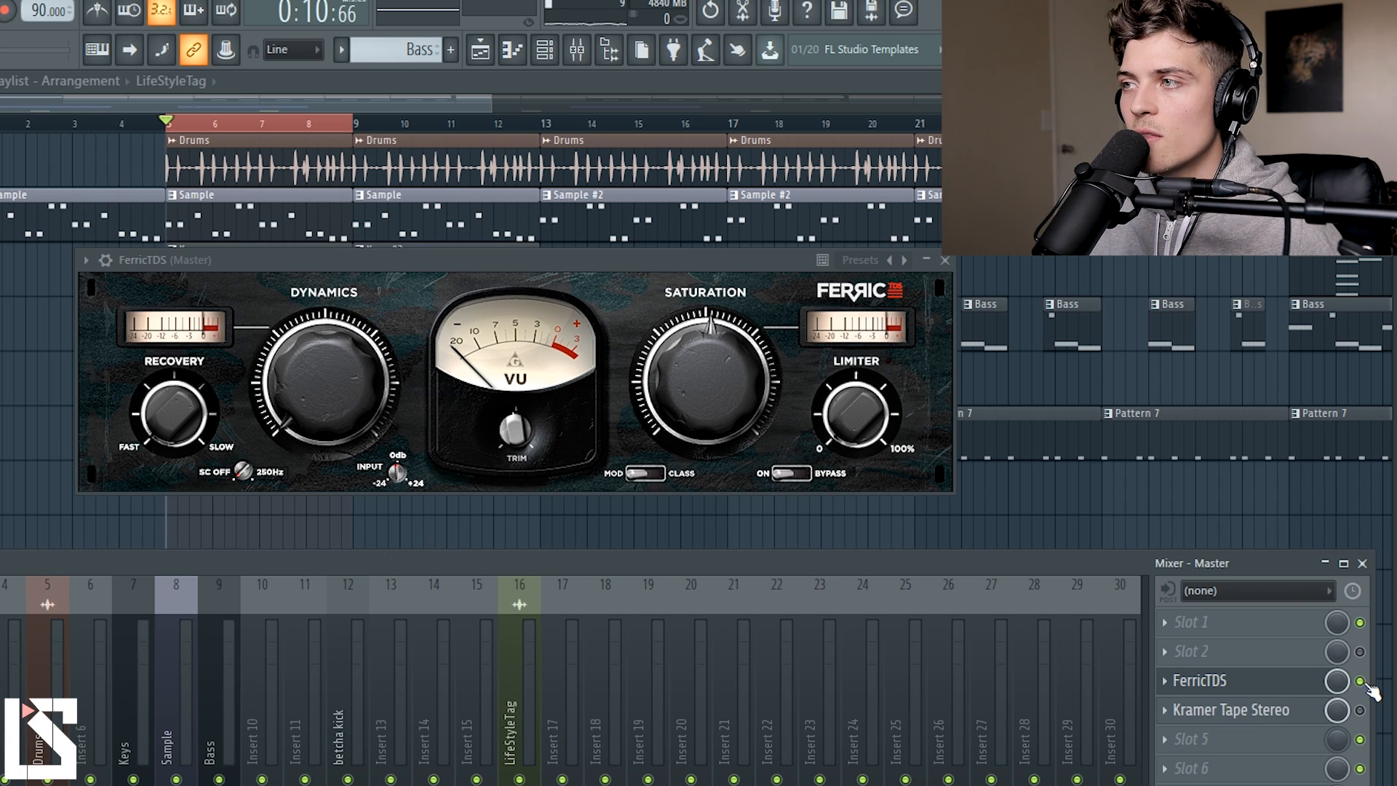
Play the looped section again with FerricTDS on and off to compare the saturated and dry sound.
click(1360, 682)
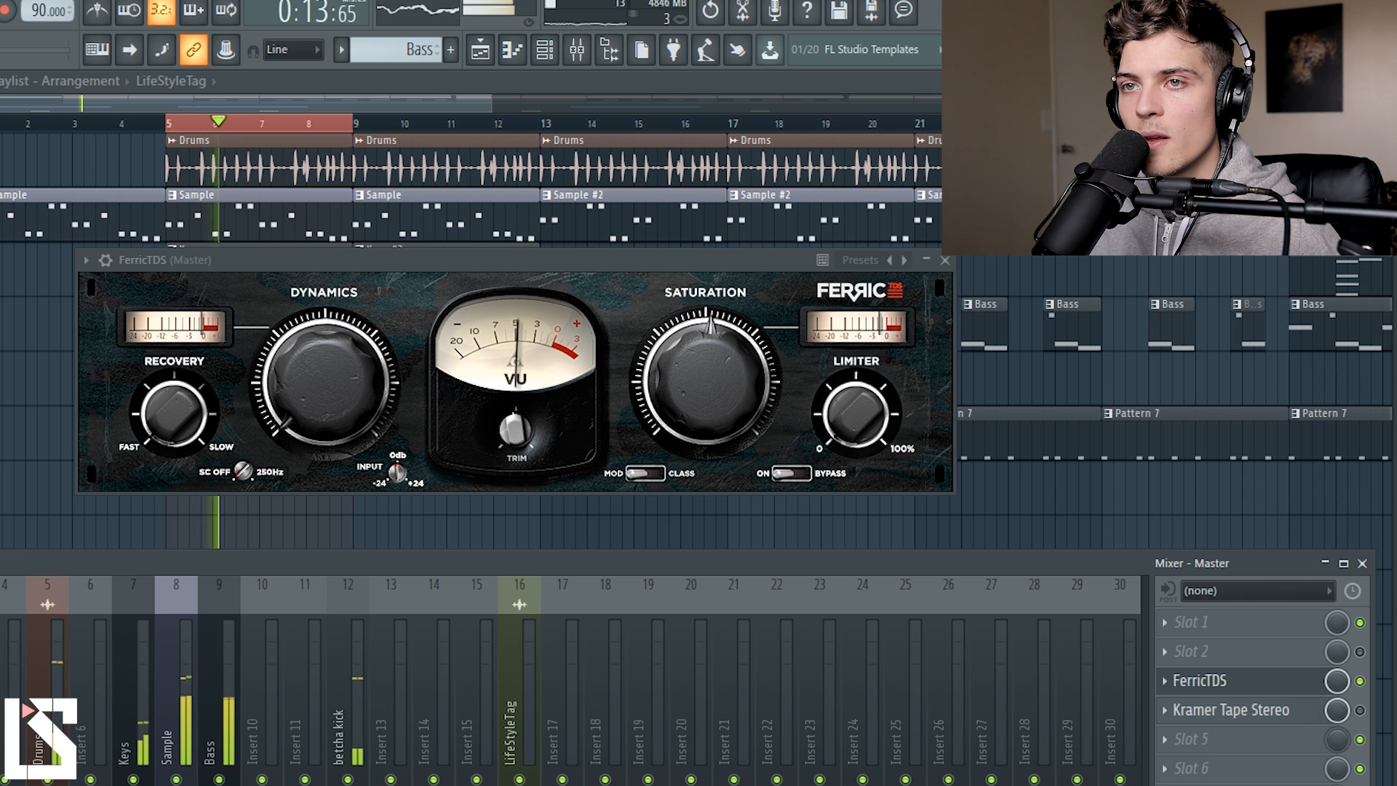
key(space)
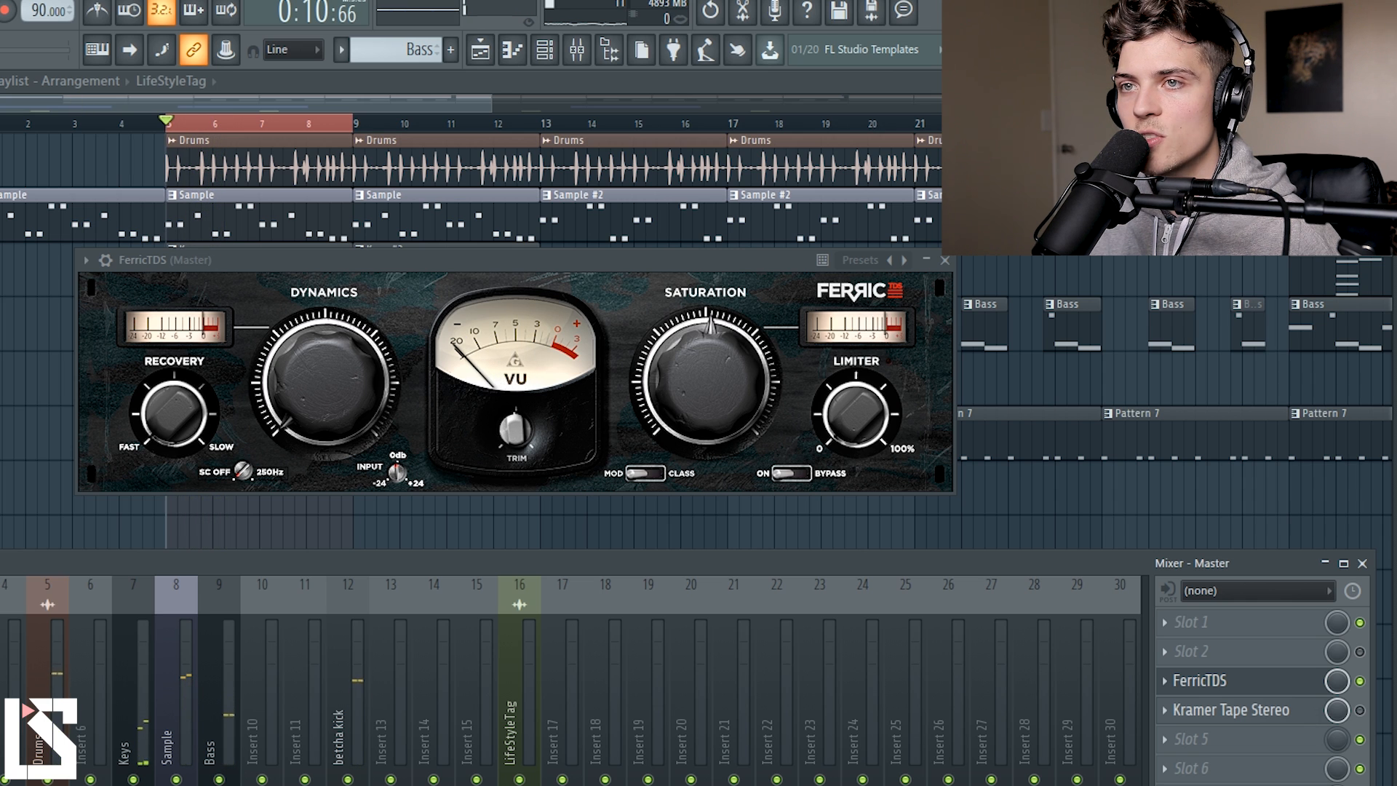
key(space)
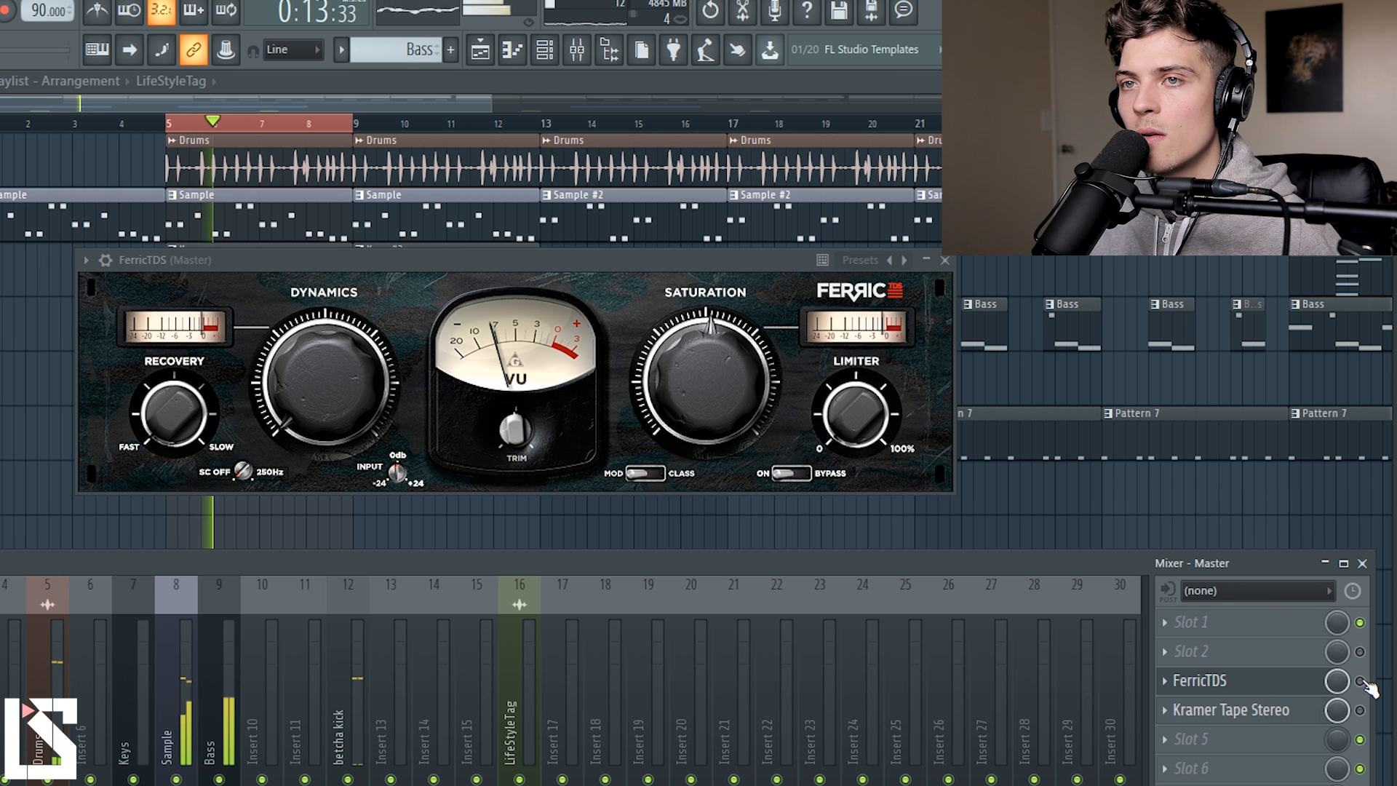
key(space)
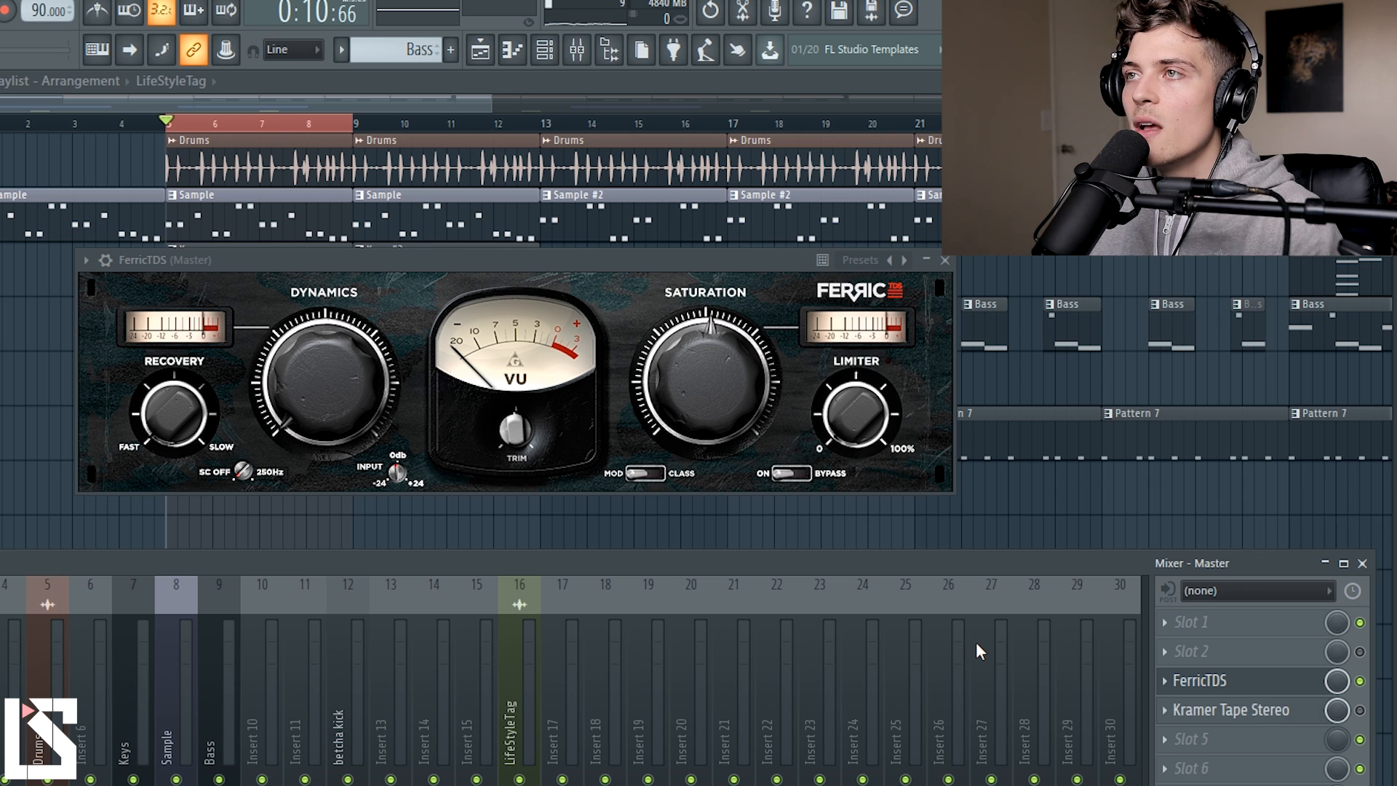
Close FerricTDS and bypass it on the Master track, then enable Kramer Tape Stereo and open its controls.
click(947, 263)
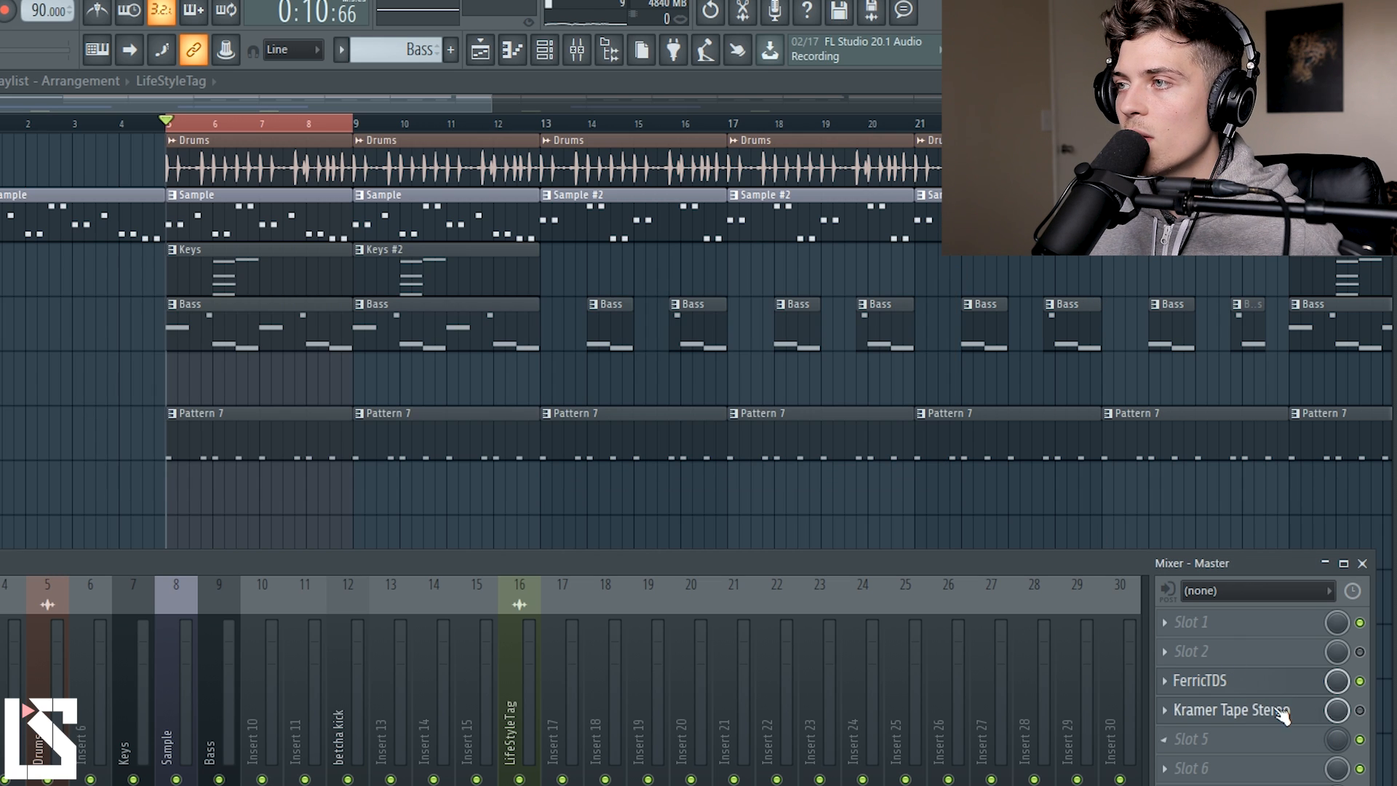
click(1360, 681)
click(1360, 710)
click(1303, 712)
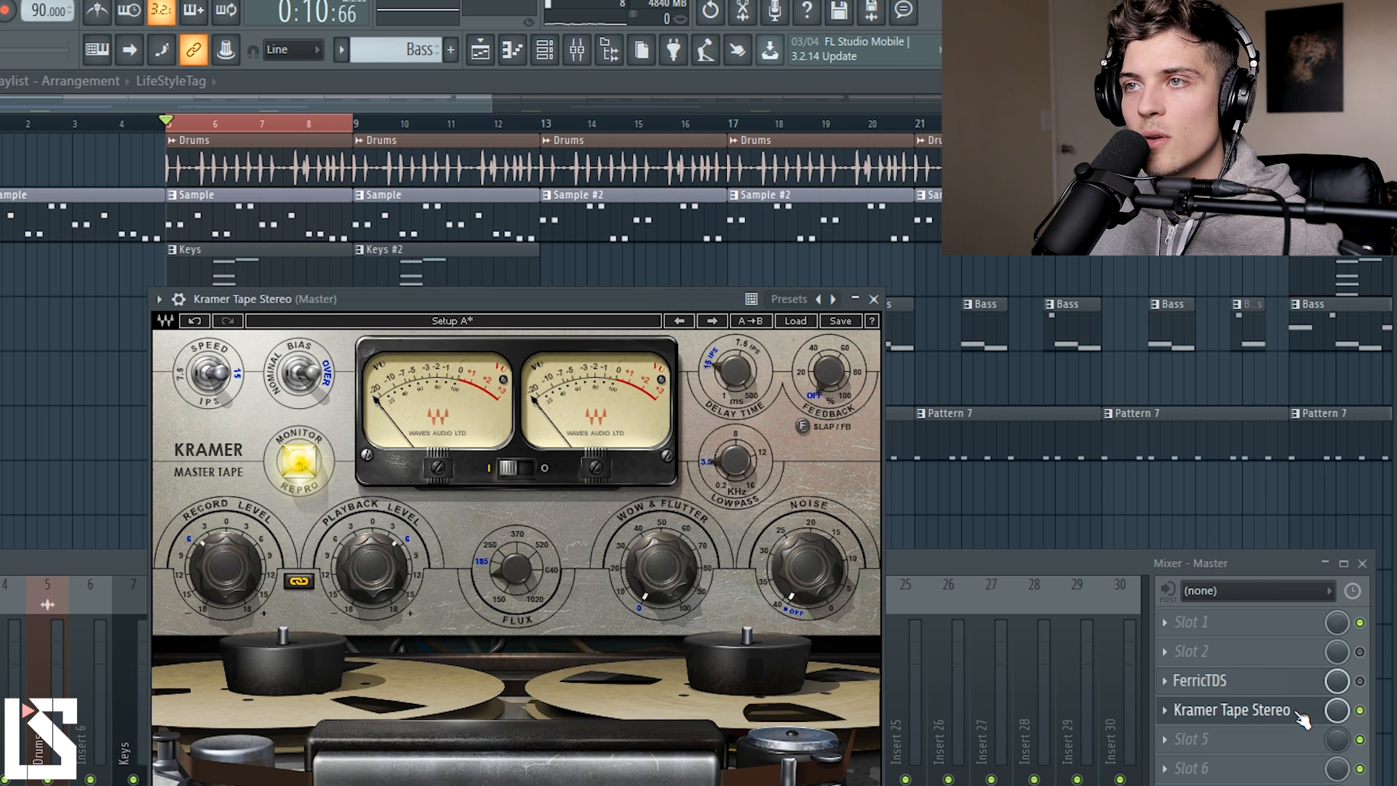
mouse_move(618, 443)
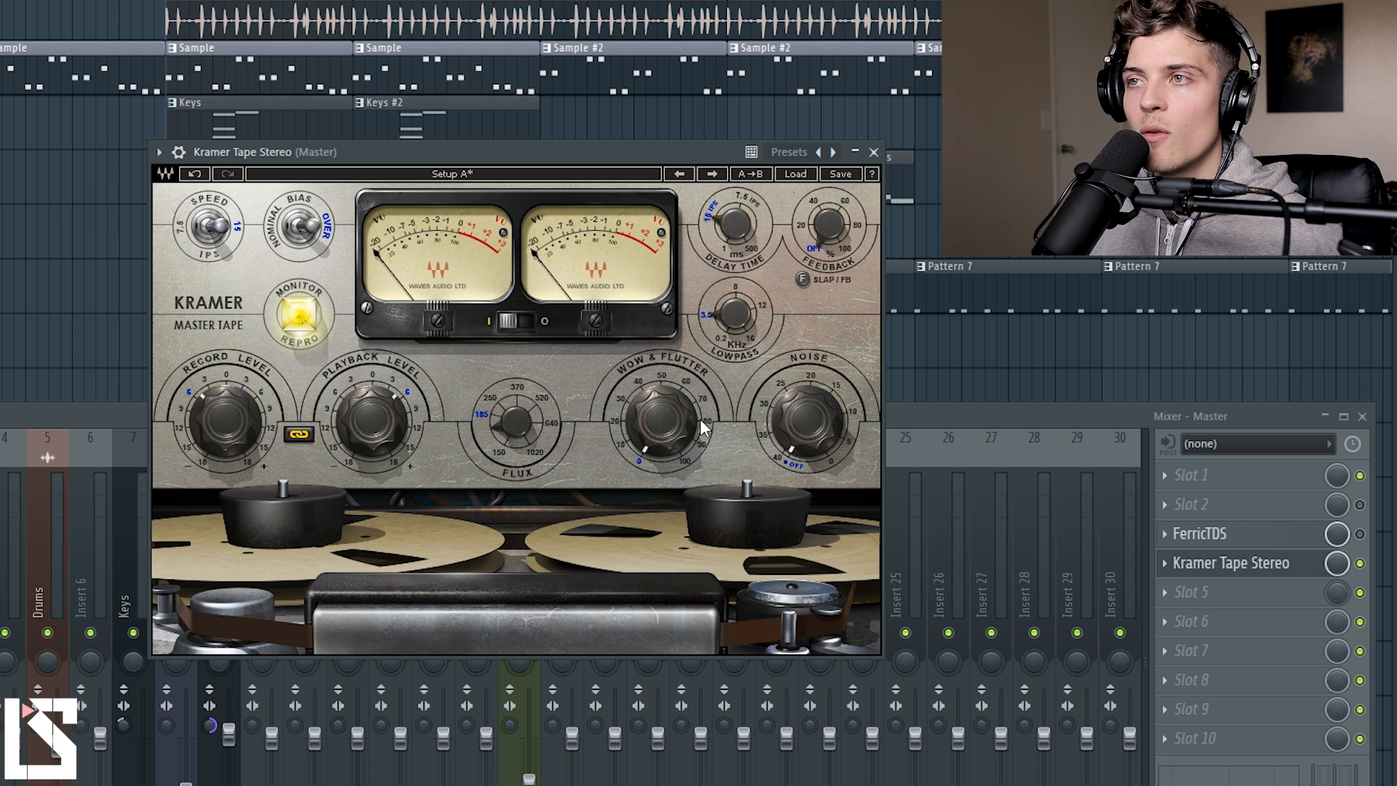
click(681, 432)
click(812, 431)
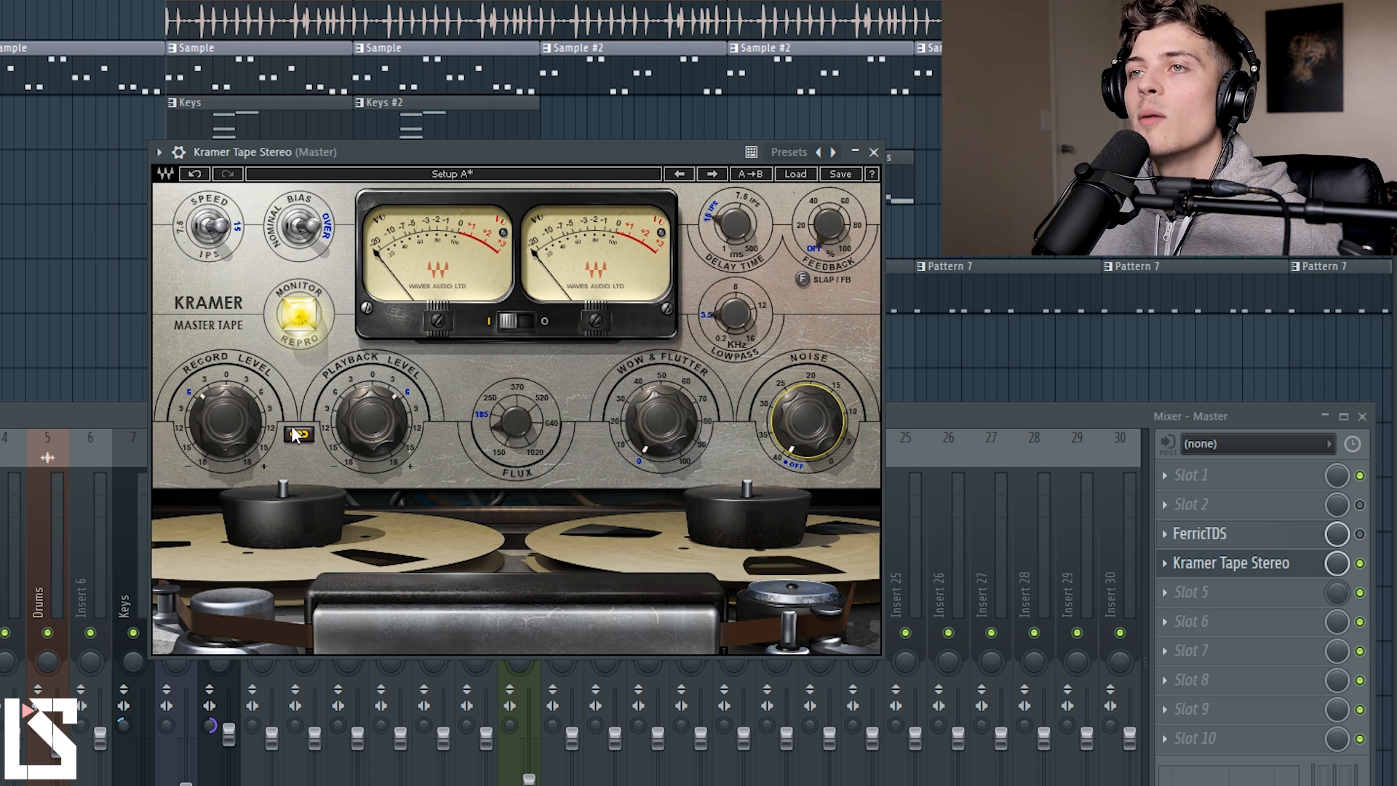
click(522, 436)
Sweep Kramer Tape's linked record and playback levels, trying record at +12 and ending with record at -18.0.
drag(225, 422, 226, 495)
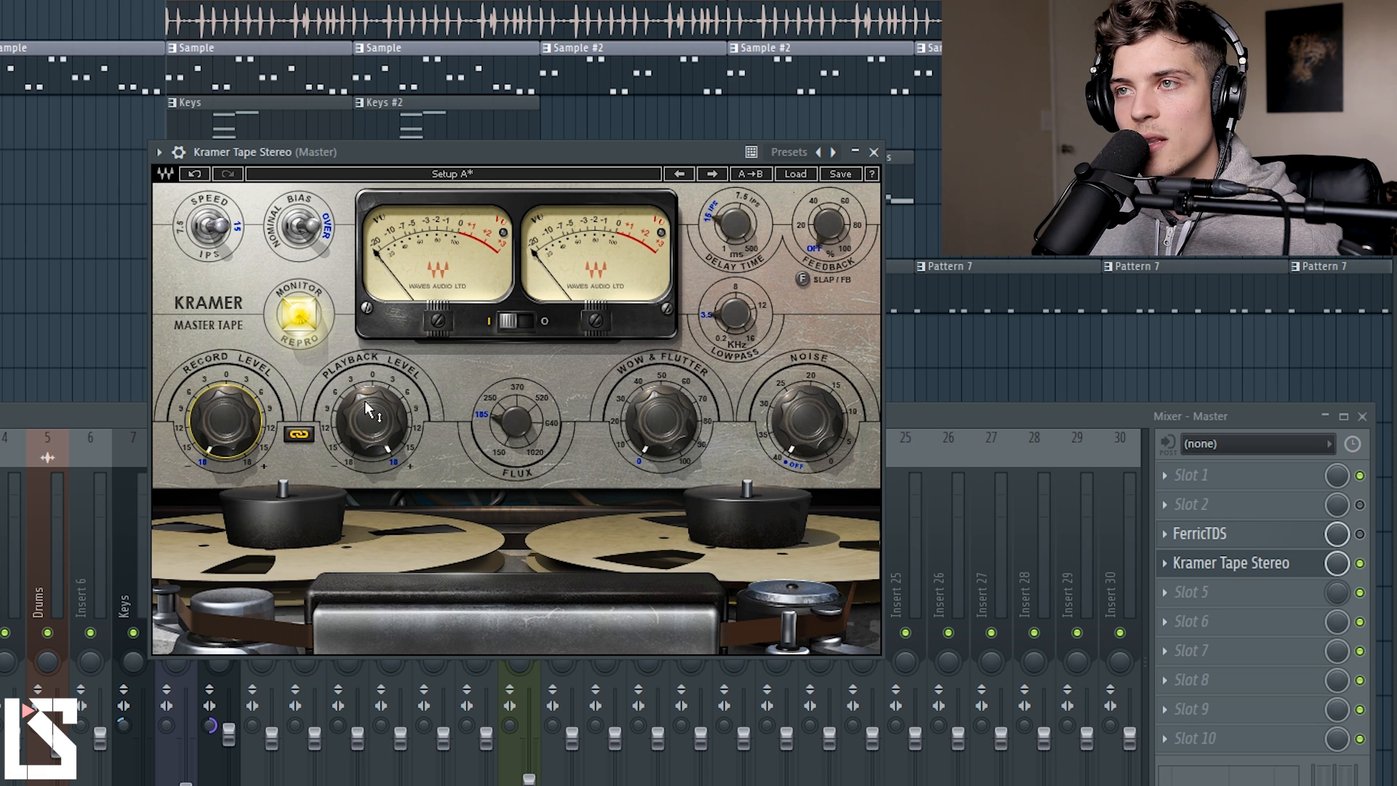
drag(379, 420, 380, 475)
drag(229, 436, 230, 313)
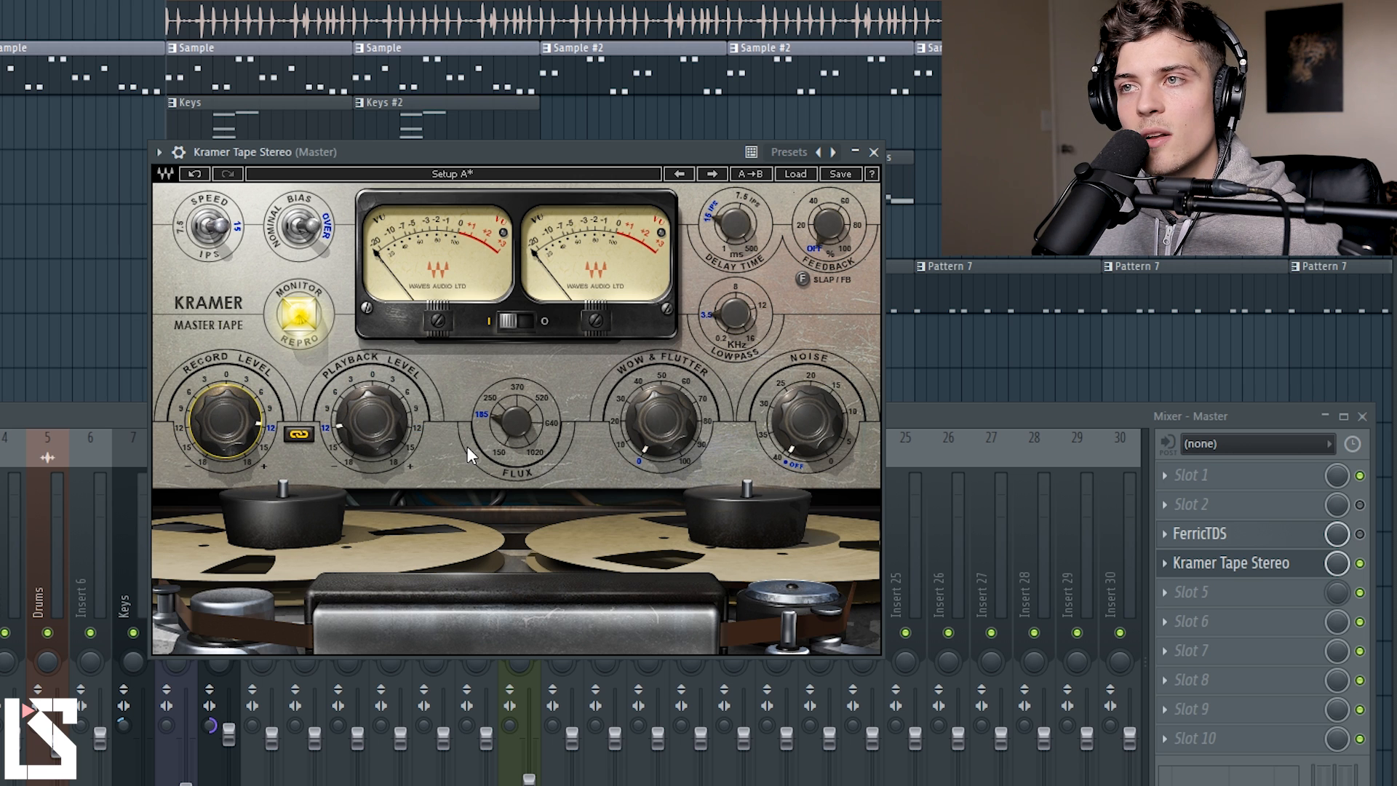
drag(233, 422, 233, 466)
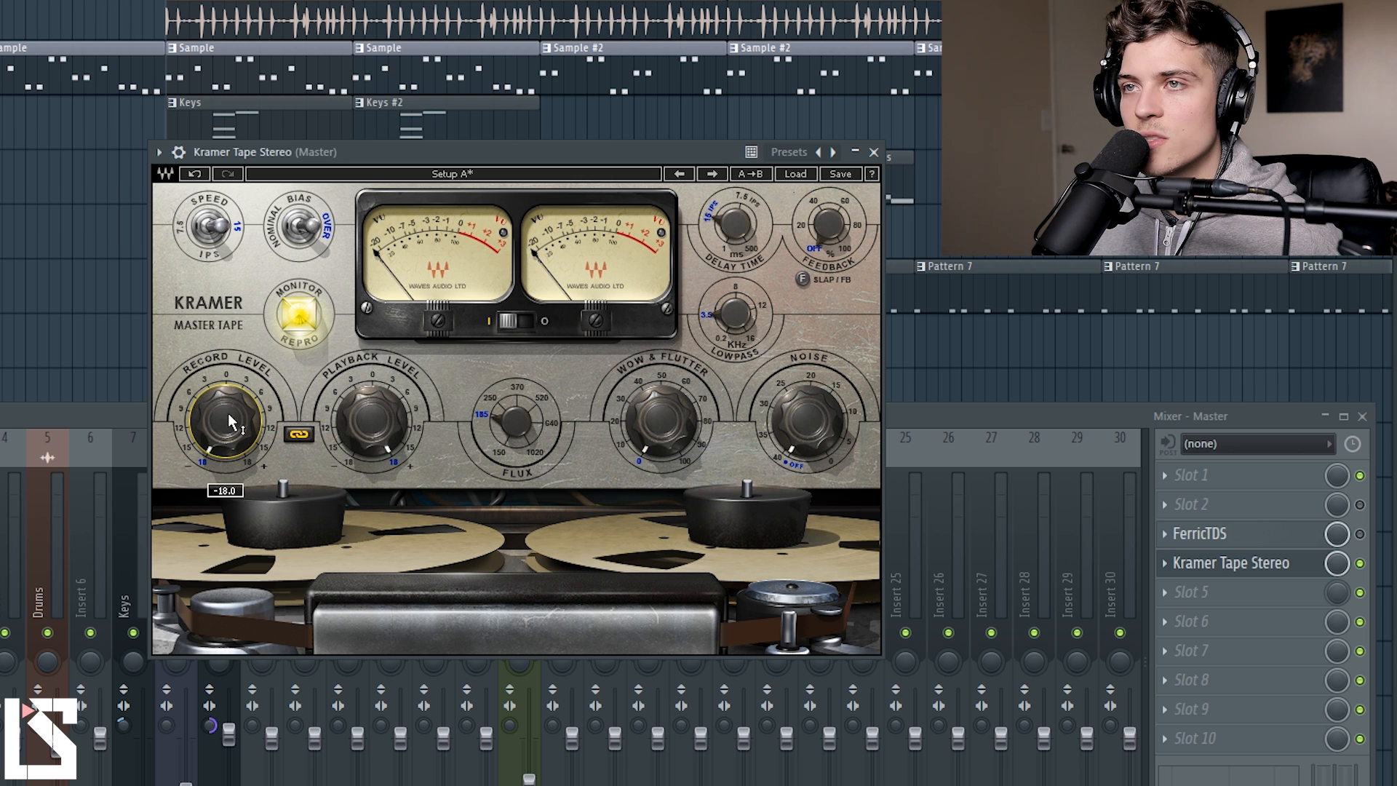